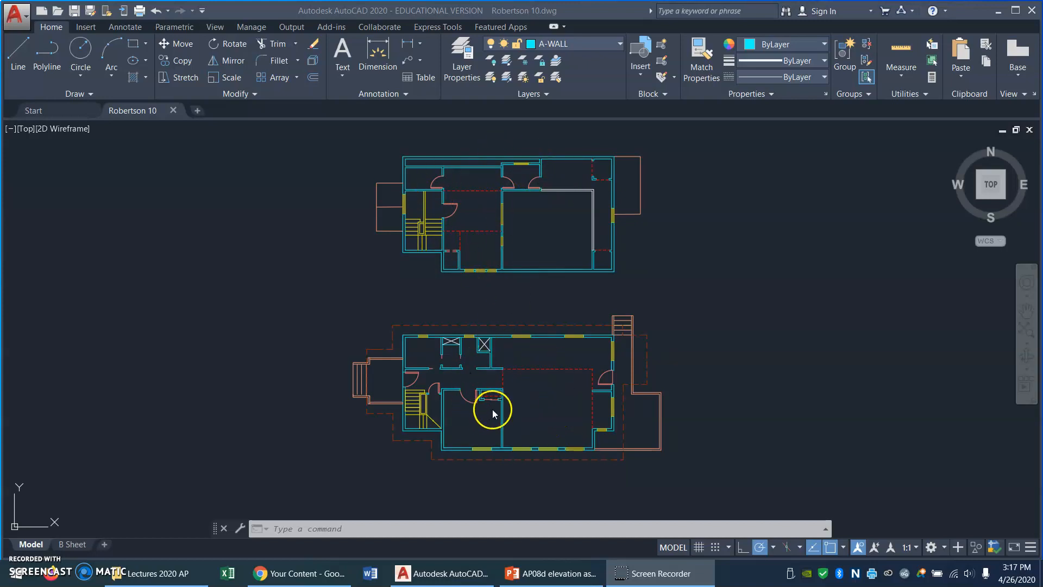
Thaw the Construction layer
{"action": "left_click", "coordinate": [618, 41]}
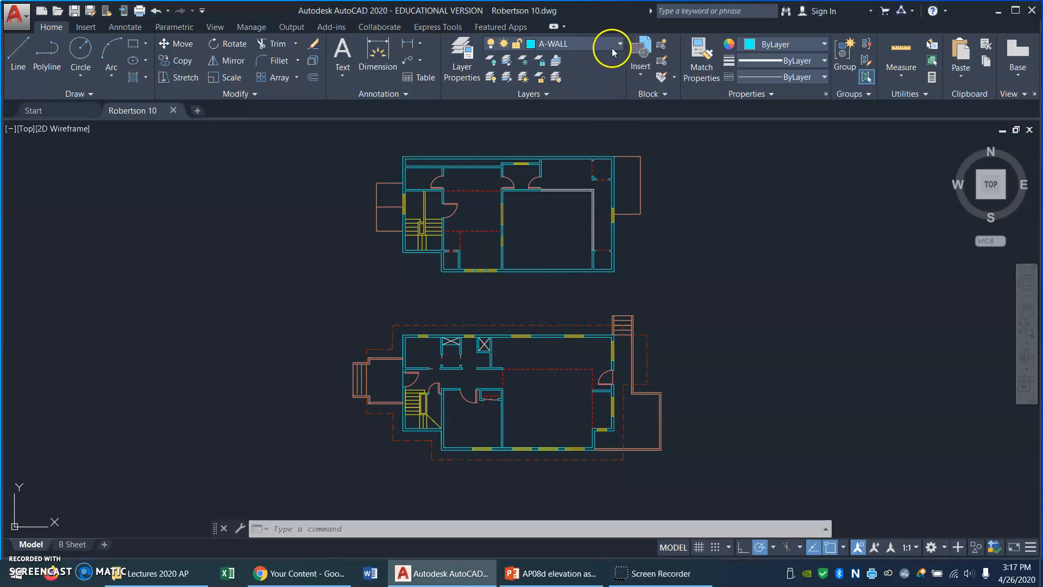
{"action": "left_click", "coordinate": [618, 43]}
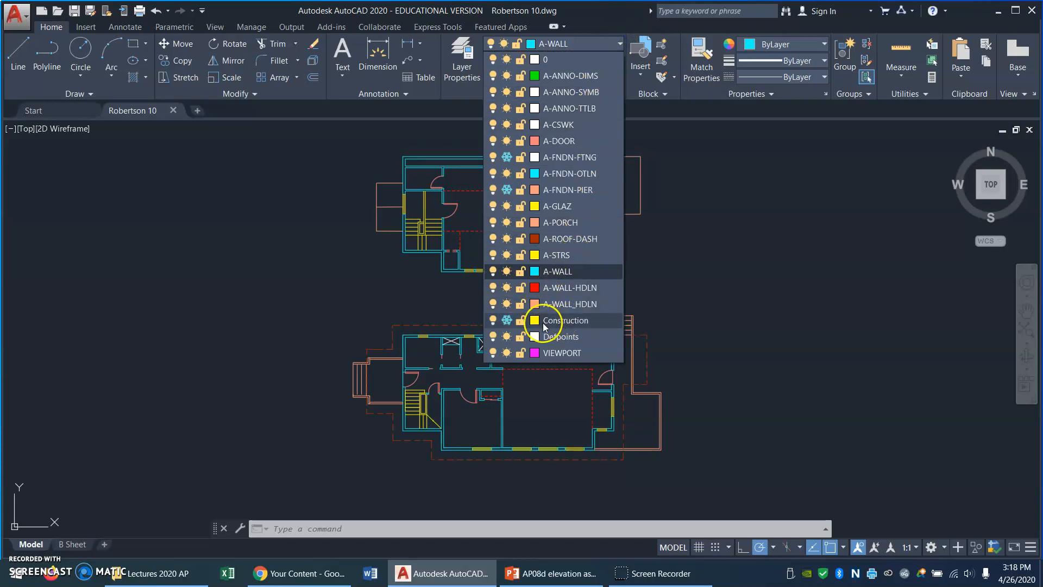
{"action": "left_click", "coordinate": [505, 321]}
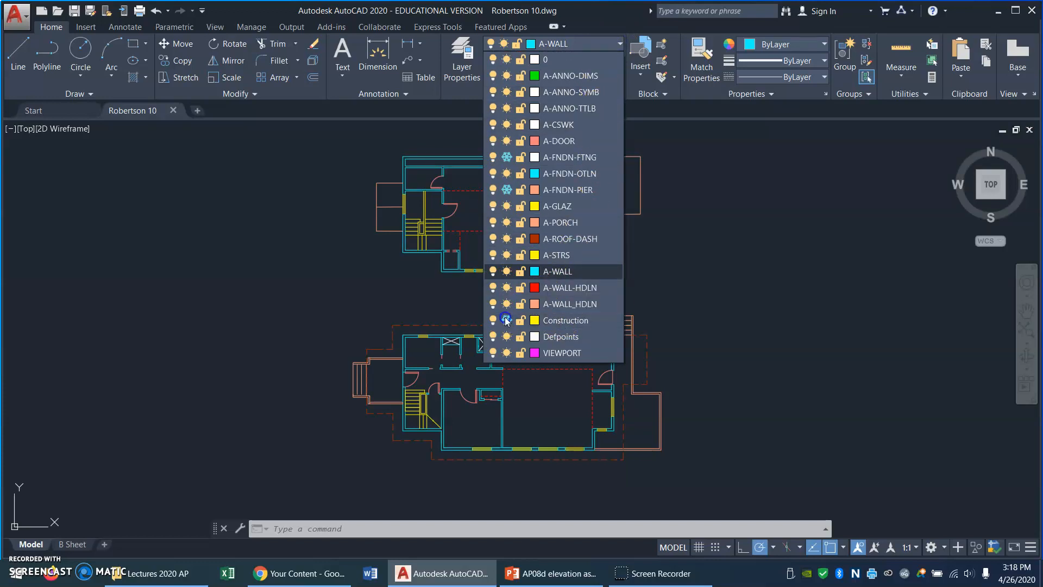
{"action": "left_click", "coordinate": [823, 262]}
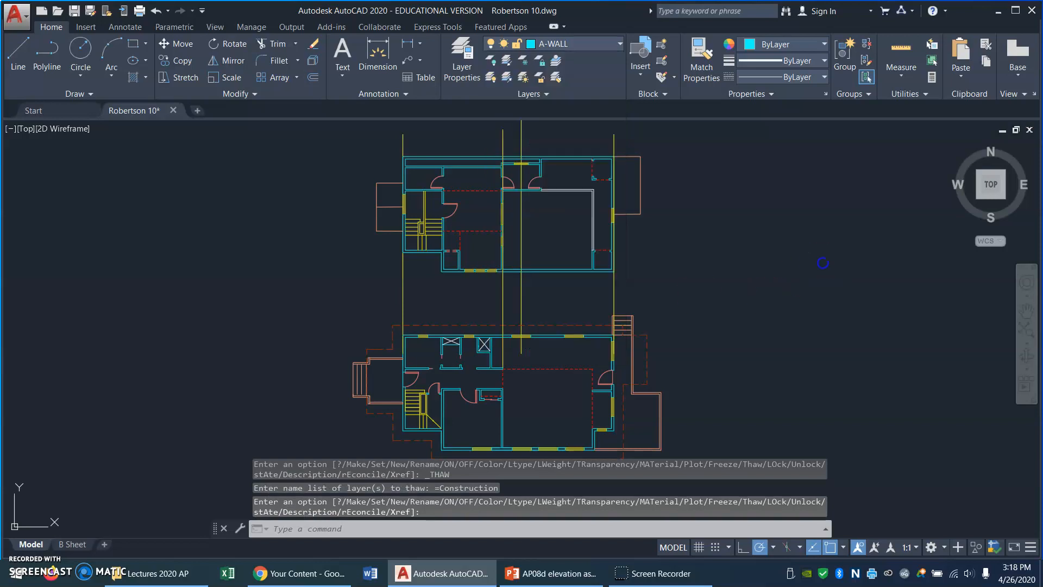
{"action": "left_click", "coordinate": [813, 268]}
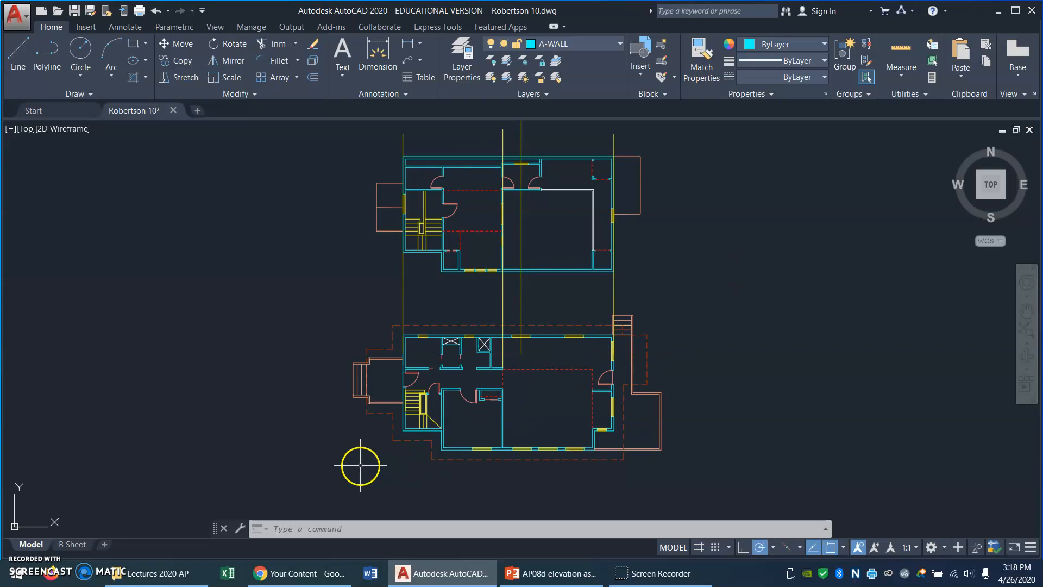
Examine how the vertical construction lines align the walls and windows of the lower and upper floor plans
{"action": "type", "text": "z"}
{"action": "key", "text": "Return"}
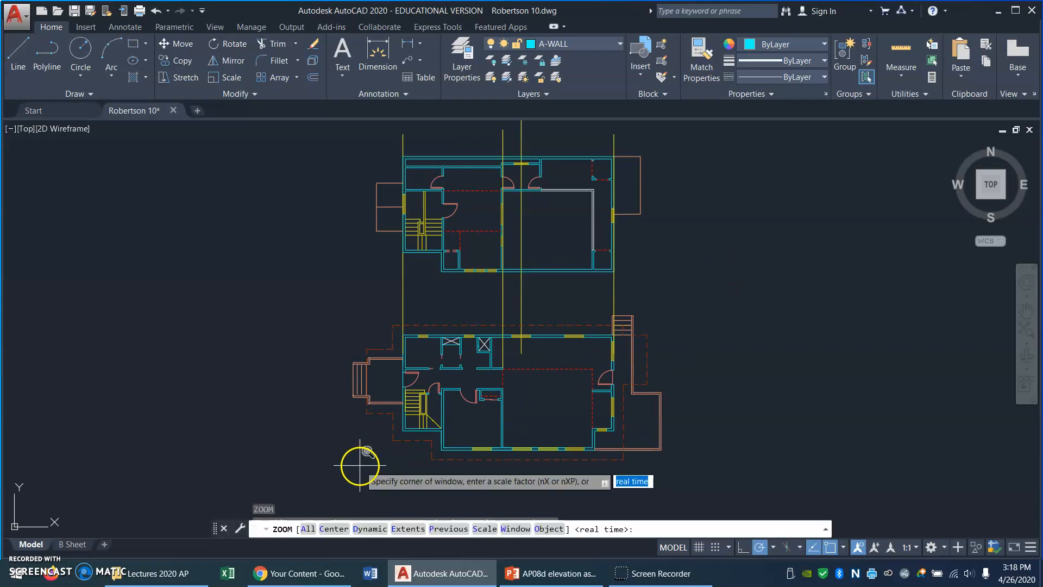
{"action": "left_click", "coordinate": [359, 465]}
{"action": "left_click", "coordinate": [659, 284]}
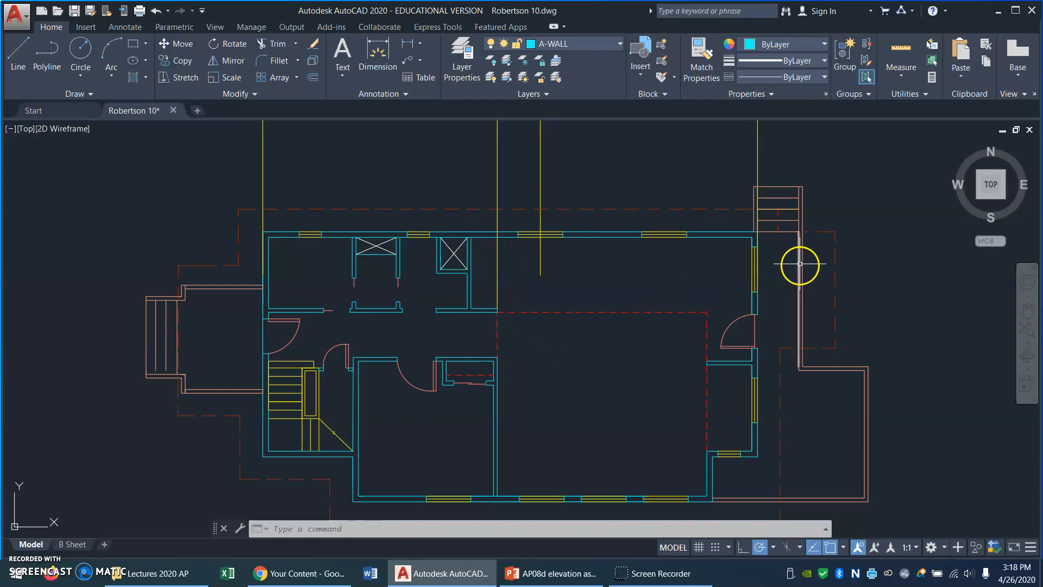
{"action": "mouse_move", "coordinate": [636, 197]}
{"action": "middle_mouse_down"}
{"action": "mouse_move", "coordinate": [640, 161]}
{"action": "mouse_move", "coordinate": [640, 512]}
{"action": "middle_mouse_up"}
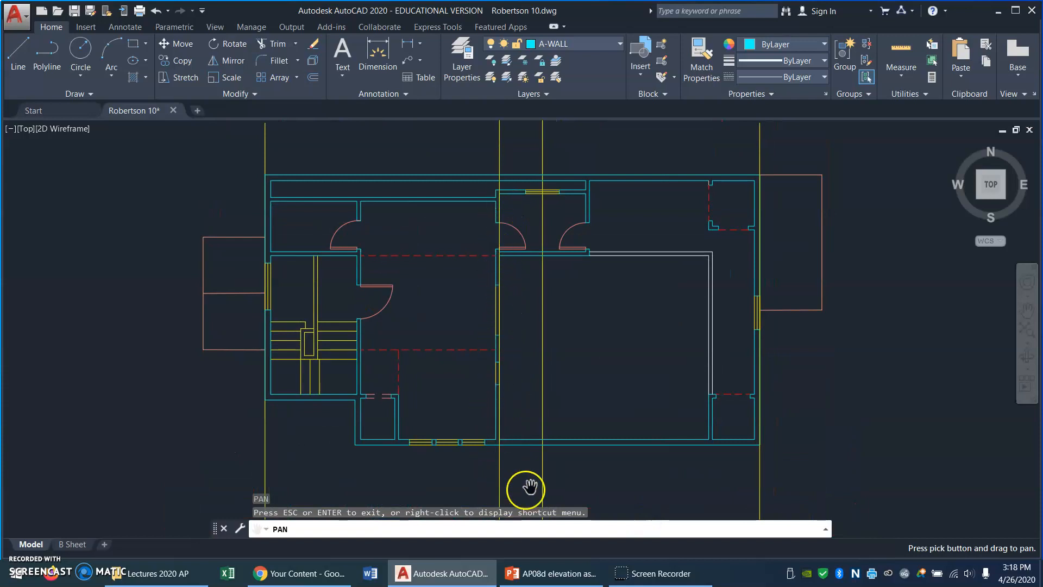
{"action": "right_click", "coordinate": [664, 475]}
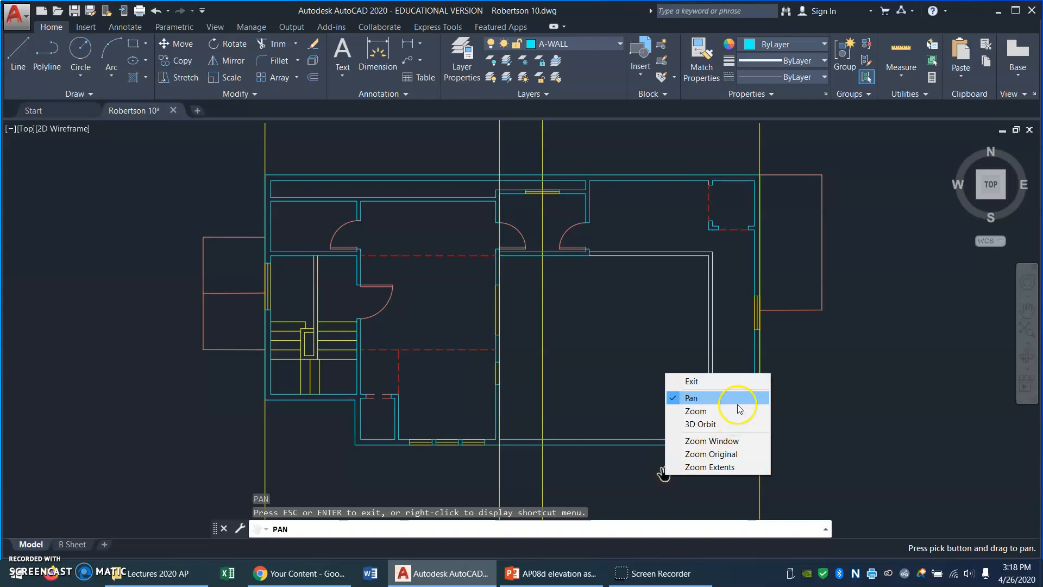
{"action": "left_click", "coordinate": [732, 380]}
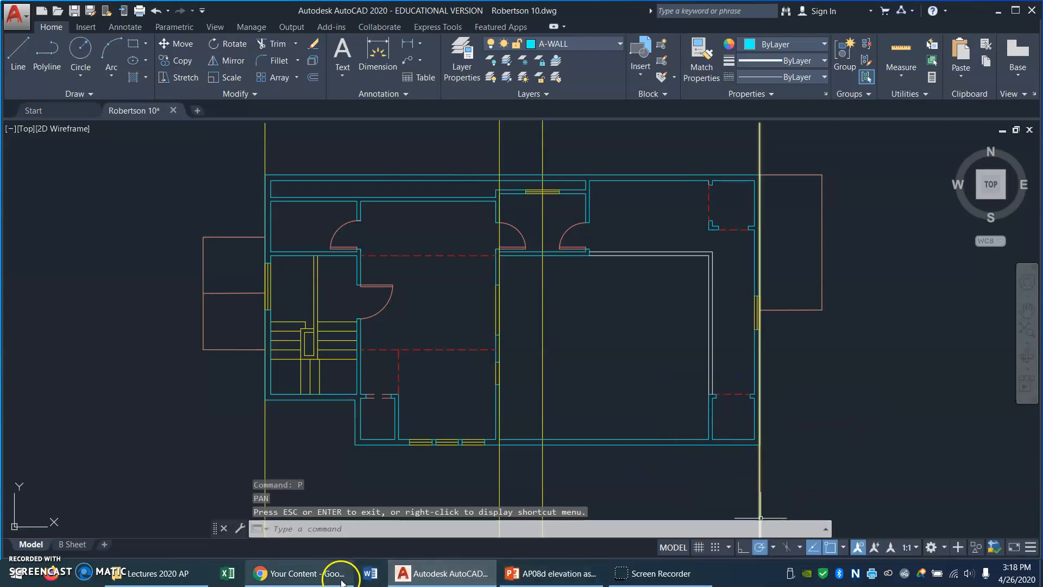
Check the north elevation's reference dimensions on the assignment slide in PowerPoint and return to AutoCAD
{"action": "mouse_move", "coordinate": [565, 581]}
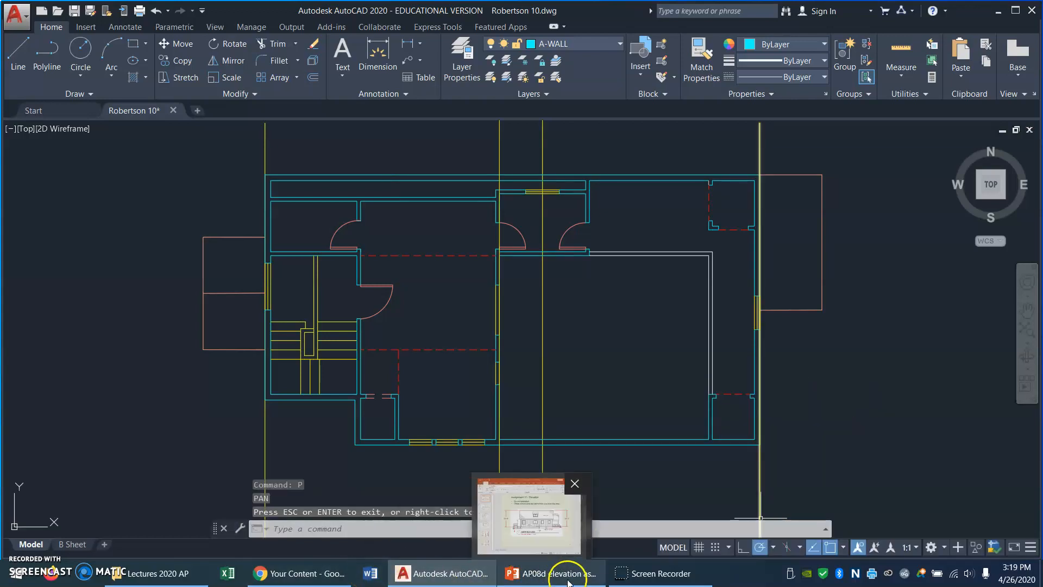
{"action": "left_click", "coordinate": [565, 580]}
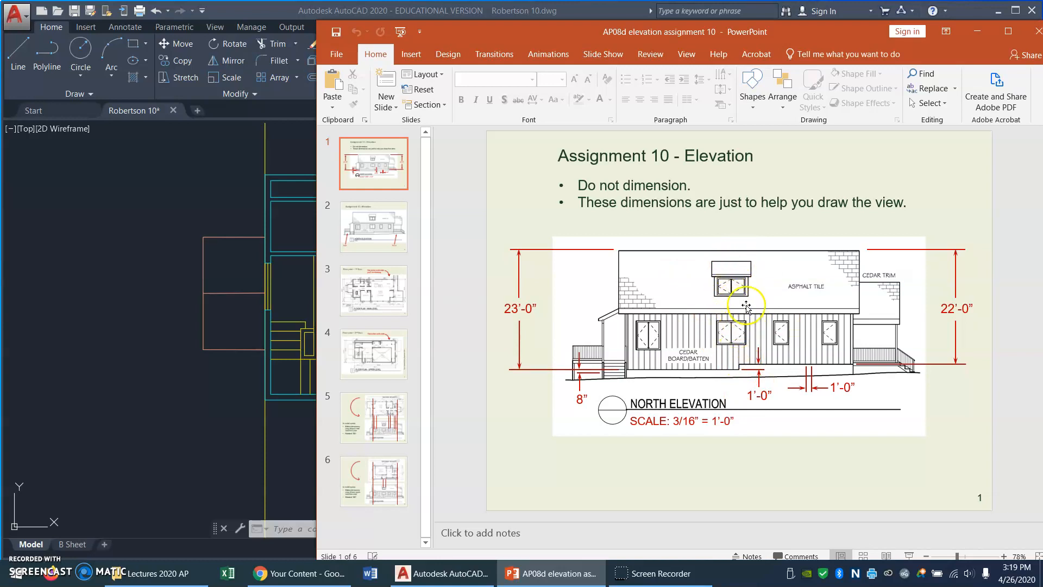
{"action": "left_click", "coordinate": [178, 431]}
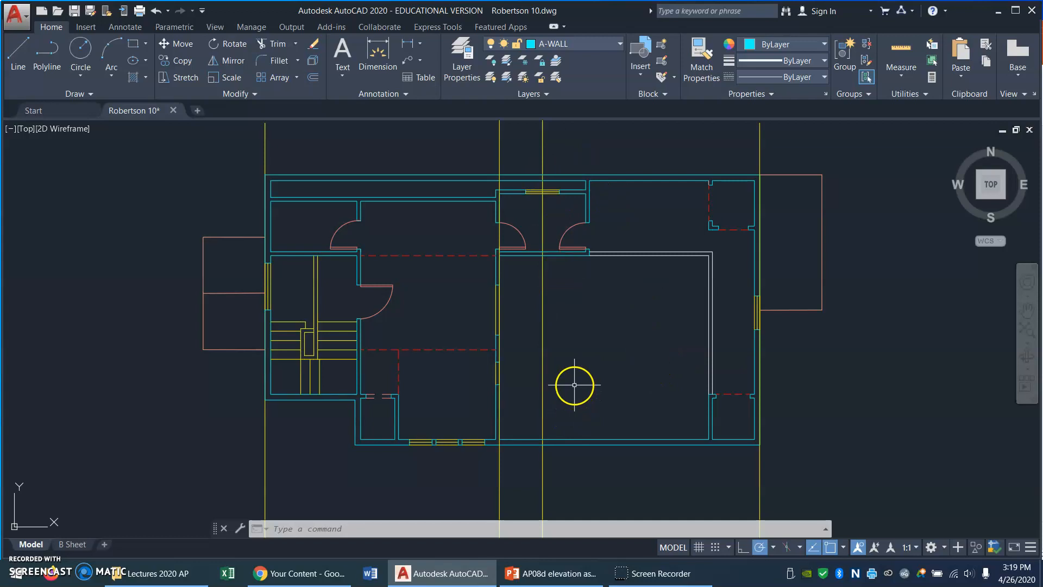
Compare the north wall windows of both floor plans along the vertical construction lines
{"action": "type", "text": "z"}
{"action": "key", "text": "Return"}
{"action": "key", "text": "Return"}
{"action": "mouse_move", "coordinate": [566, 333]}
{"action": "left_mouse_down"}
{"action": "mouse_move", "coordinate": [596, 426]}
{"action": "mouse_move", "coordinate": [598, 379]}
{"action": "mouse_move", "coordinate": [579, 401]}
{"action": "left_mouse_up"}
{"action": "right_click", "coordinate": [580, 400]}
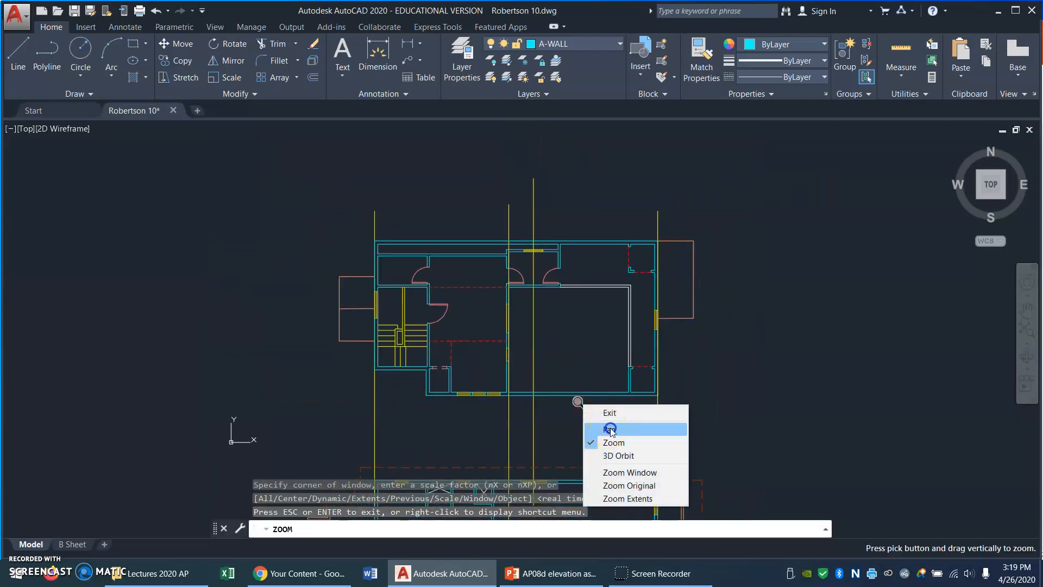
{"action": "left_click", "coordinate": [608, 428]}
{"action": "left_click_drag", "start_coordinate": [611, 463], "coordinate": [659, 365]}
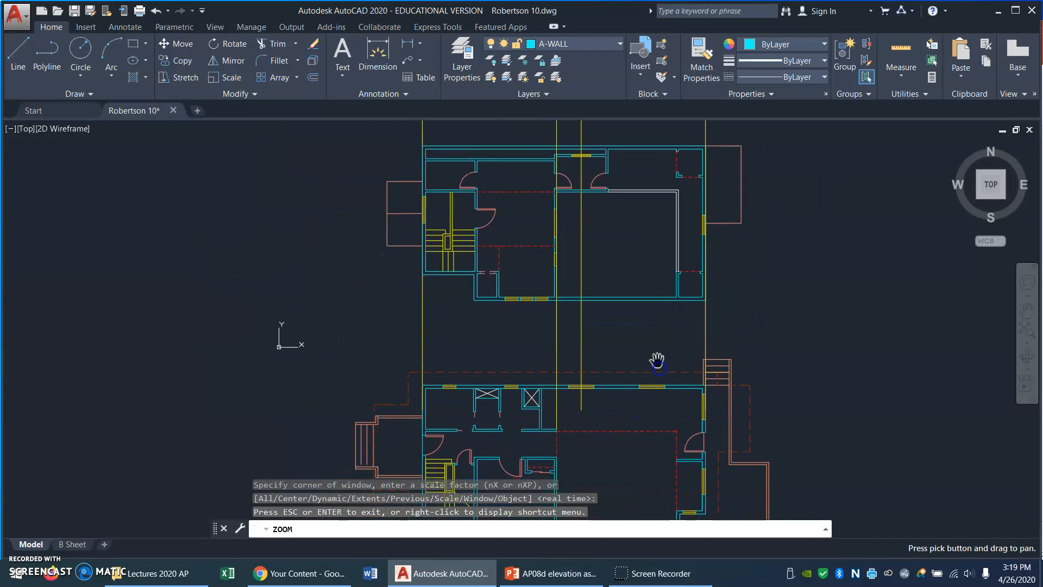
{"action": "key", "text": "Escape"}
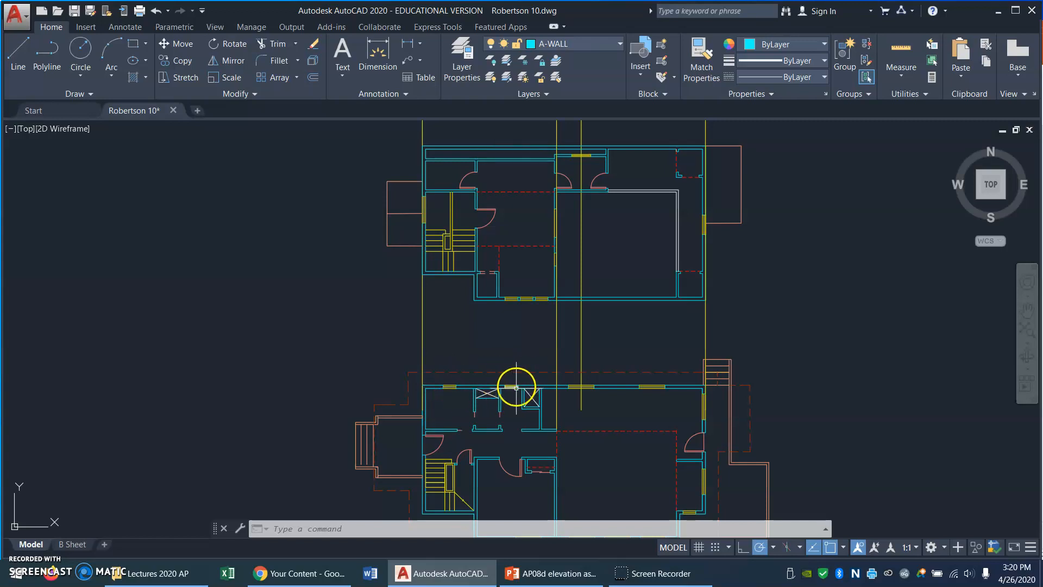
{"action": "left_click", "coordinate": [531, 363]}
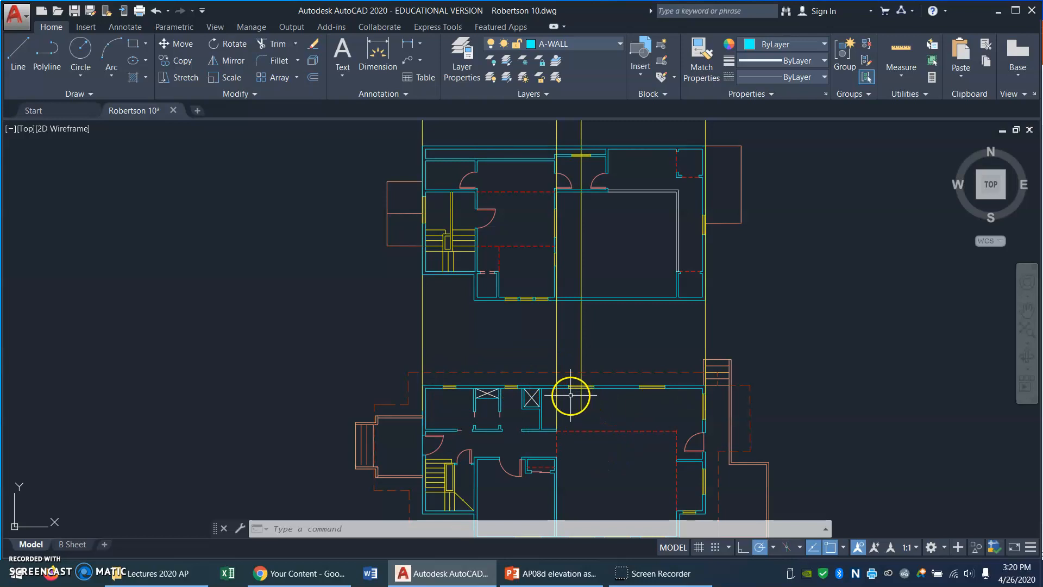
Measure the width of the north wall window crossed by a construction line in the lower floor plan
{"action": "type", "text": "z"}
{"action": "key", "text": "Return"}
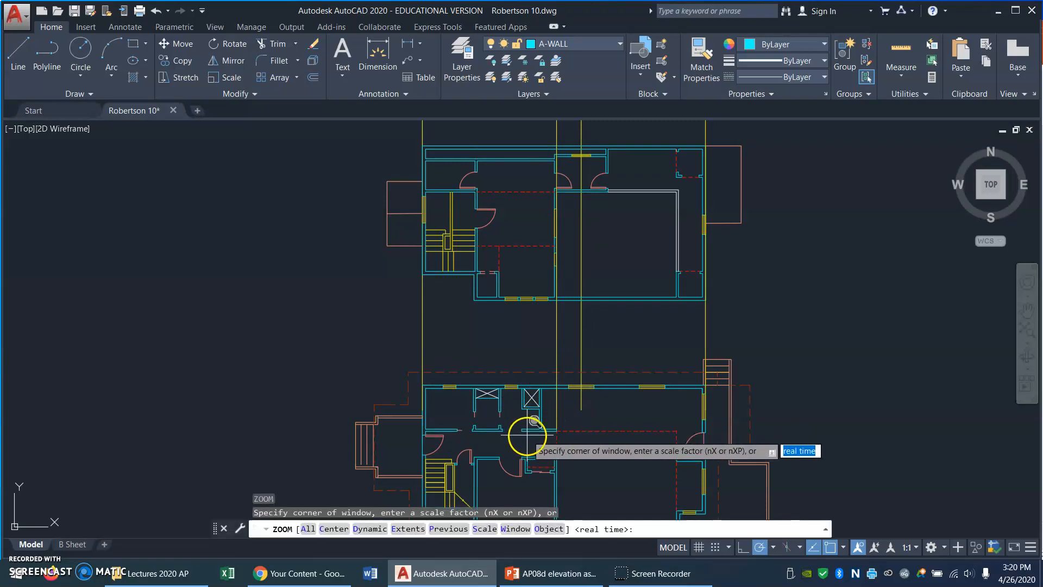
{"action": "left_click", "coordinate": [527, 423]}
{"action": "left_click", "coordinate": [635, 350]}
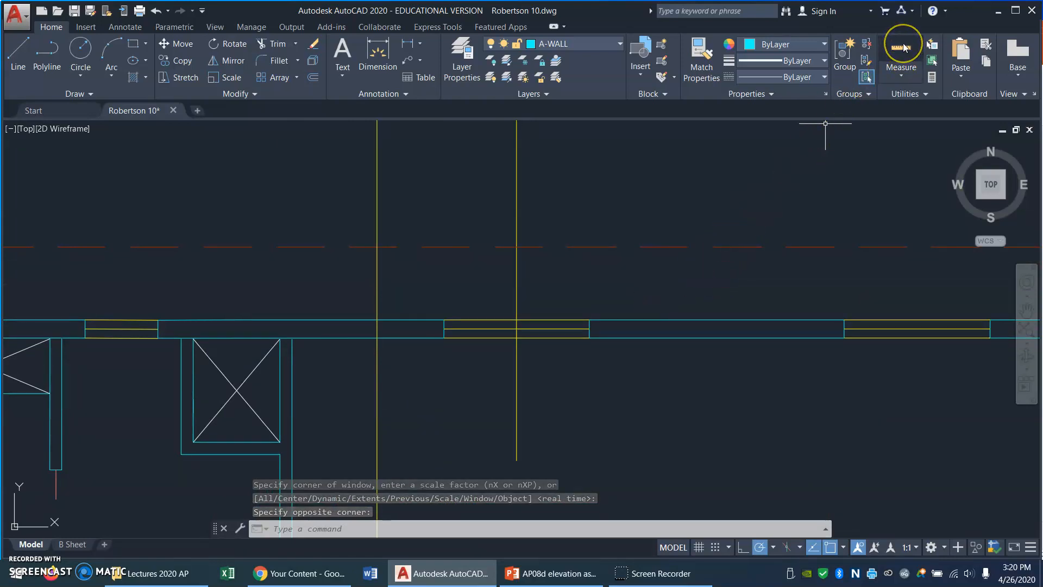
{"action": "left_click", "coordinate": [901, 44]}
{"action": "left_click", "coordinate": [901, 76]}
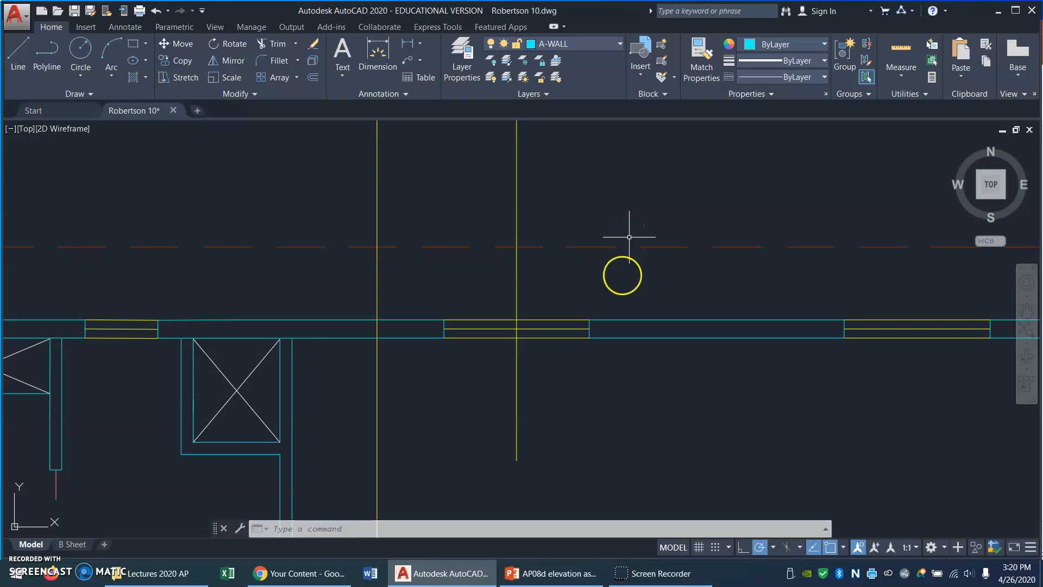
{"action": "type", "text": "I"}
{"action": "key", "text": "Return"}
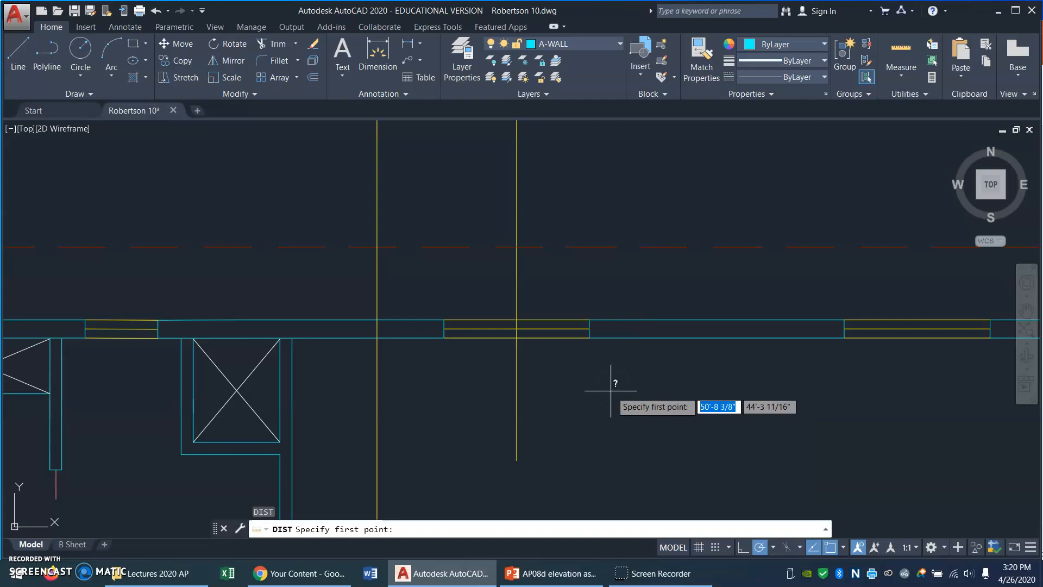
{"action": "left_click", "coordinate": [444, 337]}
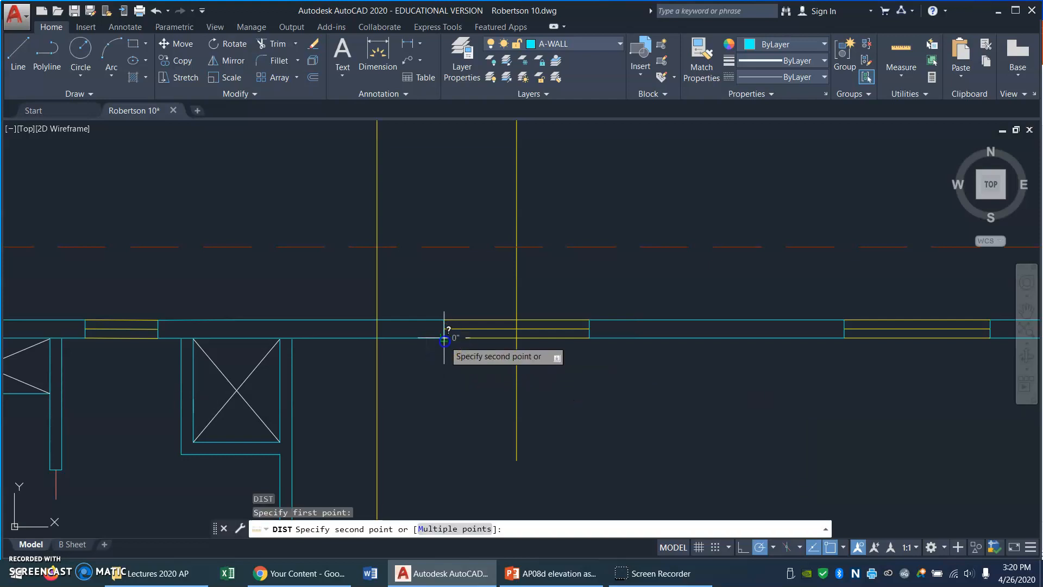
{"action": "left_click", "coordinate": [590, 341]}
{"action": "left_click", "coordinate": [648, 388]}
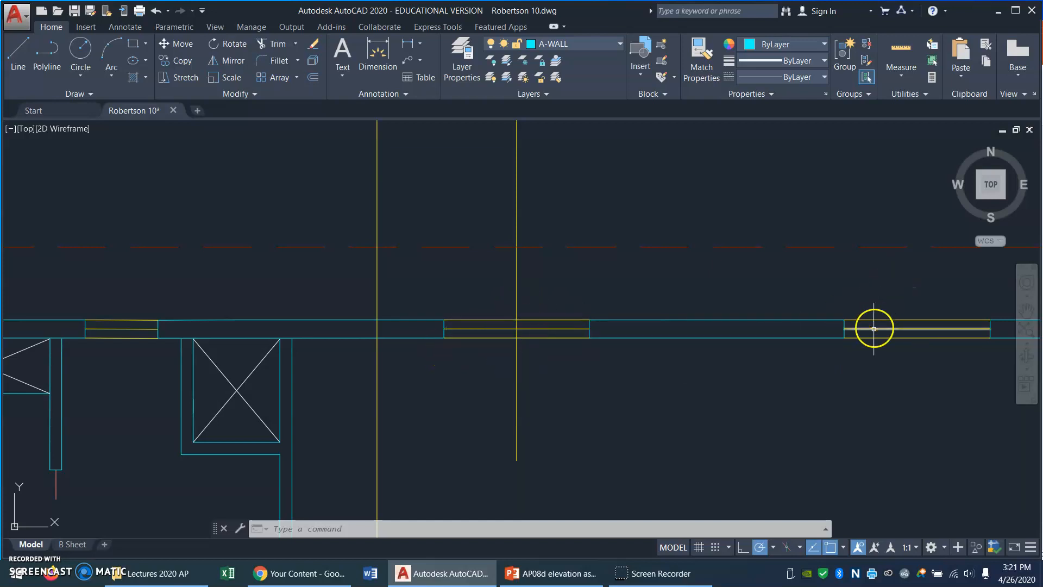
Measure the width of the easternmost window in the lower plan's north wall
{"action": "type", "text": "DI"}
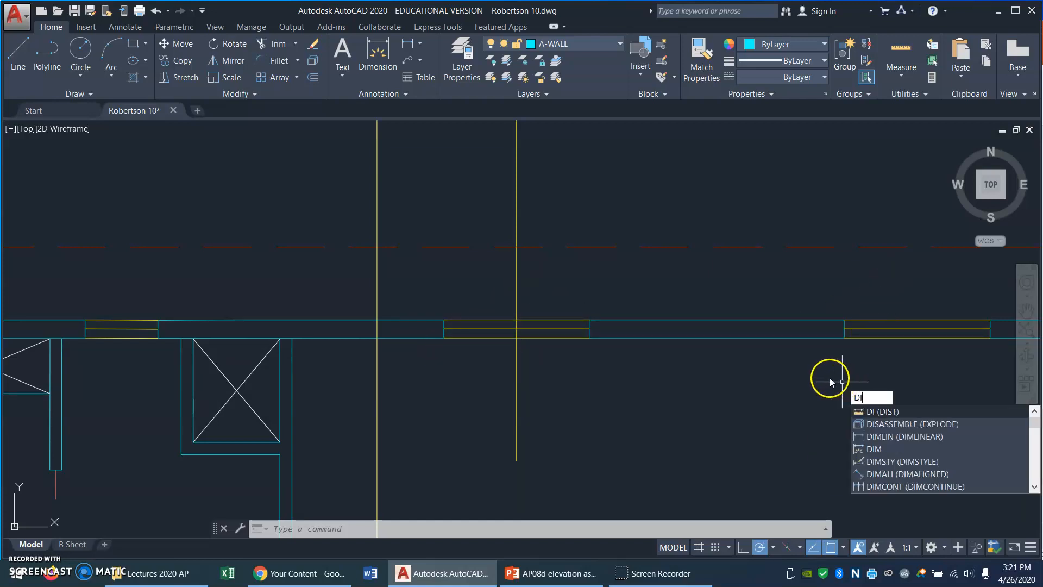
{"action": "key", "text": "Return"}
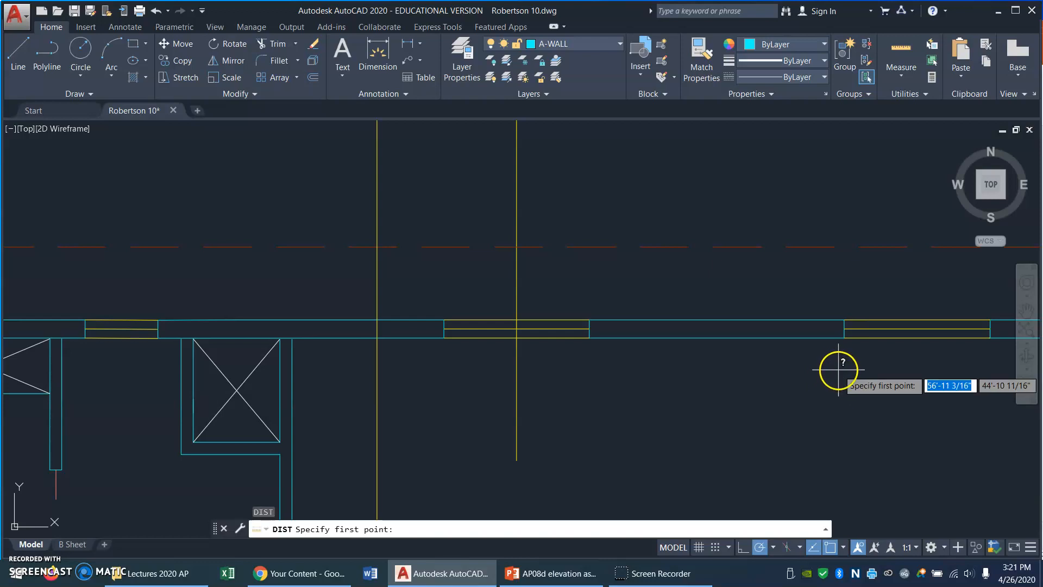
{"action": "left_click", "coordinate": [844, 338]}
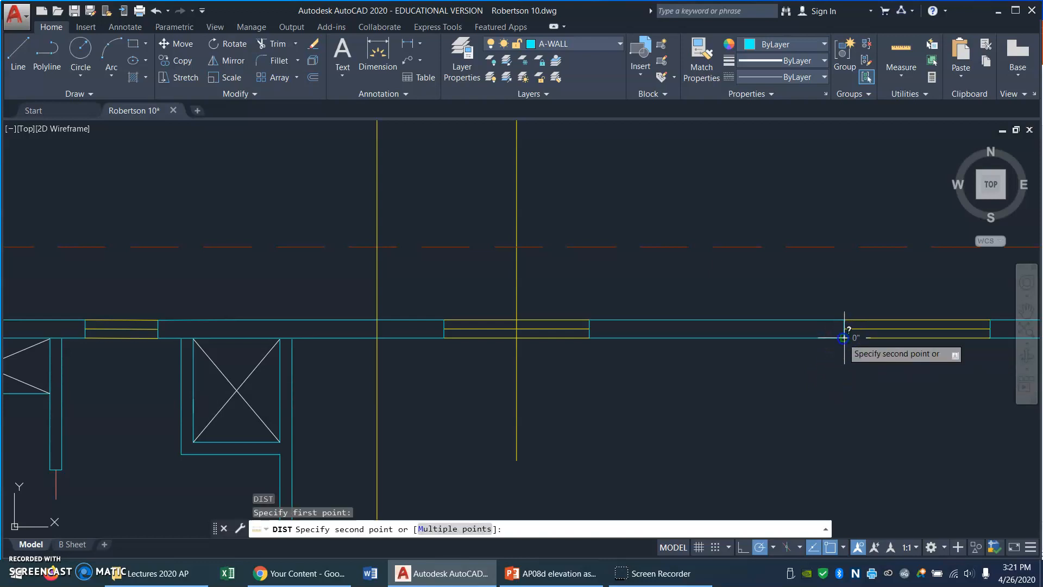
{"action": "left_click", "coordinate": [991, 339]}
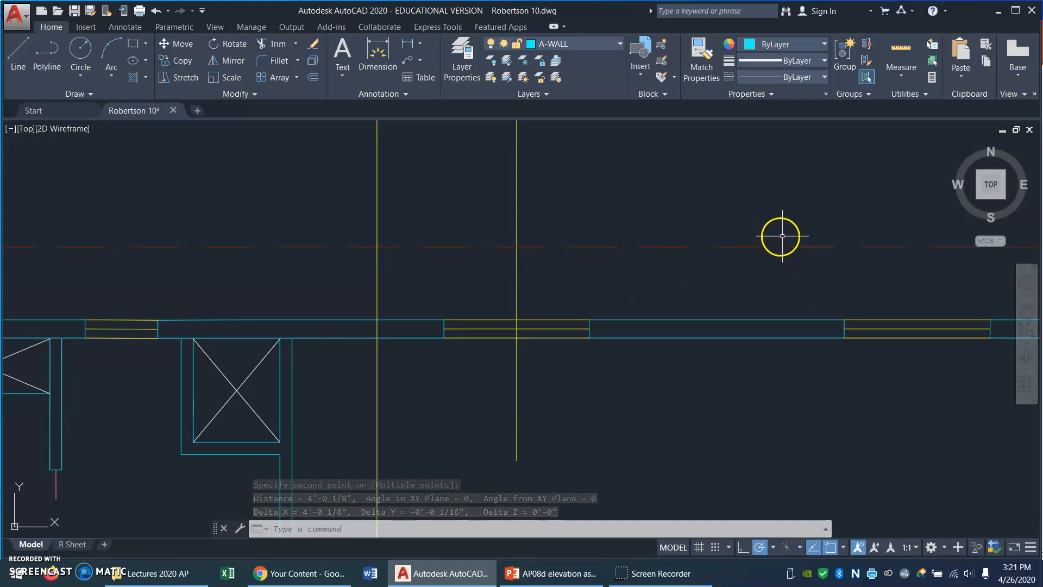
Examine the long horizontal construction line southeast of the two floor plans
{"action": "type", "text": "z"}
{"action": "key", "text": "Return"}
{"action": "type", "text": "p"}
{"action": "key", "text": "Return"}
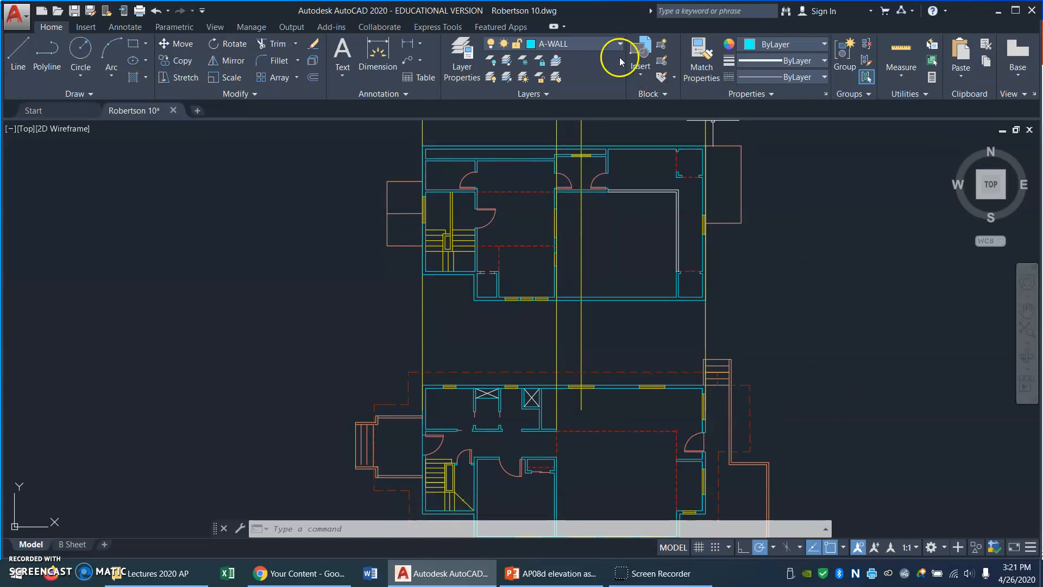
{"action": "type", "text": "z"}
{"action": "key", "text": "Return"}
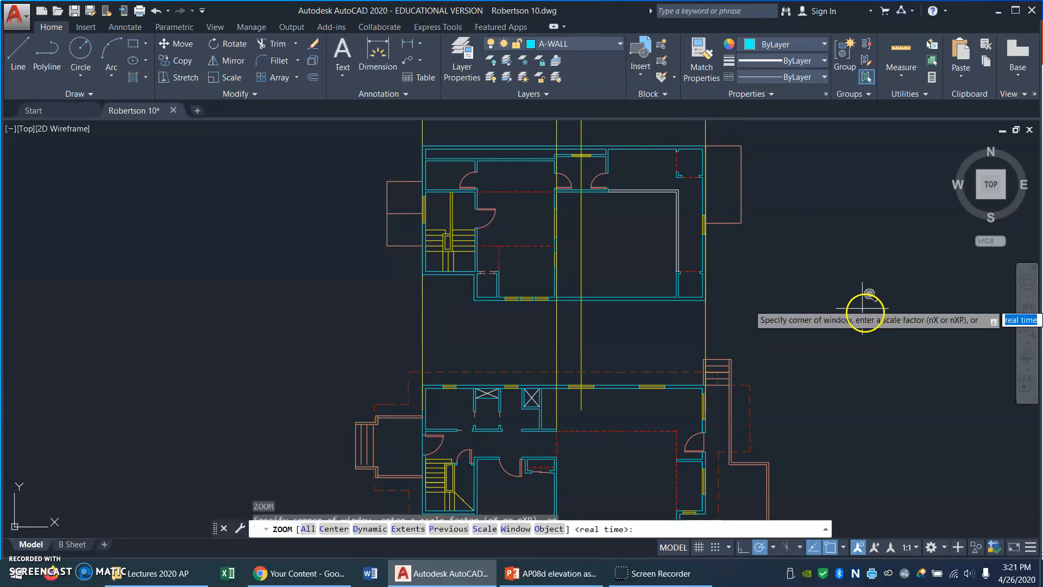
{"action": "key", "text": "Return"}
{"action": "left_click_drag", "start_coordinate": [833, 228], "coordinate": [793, 352]}
{"action": "right_click", "coordinate": [793, 352]}
{"action": "left_click", "coordinate": [858, 377]}
{"action": "left_click_drag", "start_coordinate": [947, 397], "coordinate": [676, 351]}
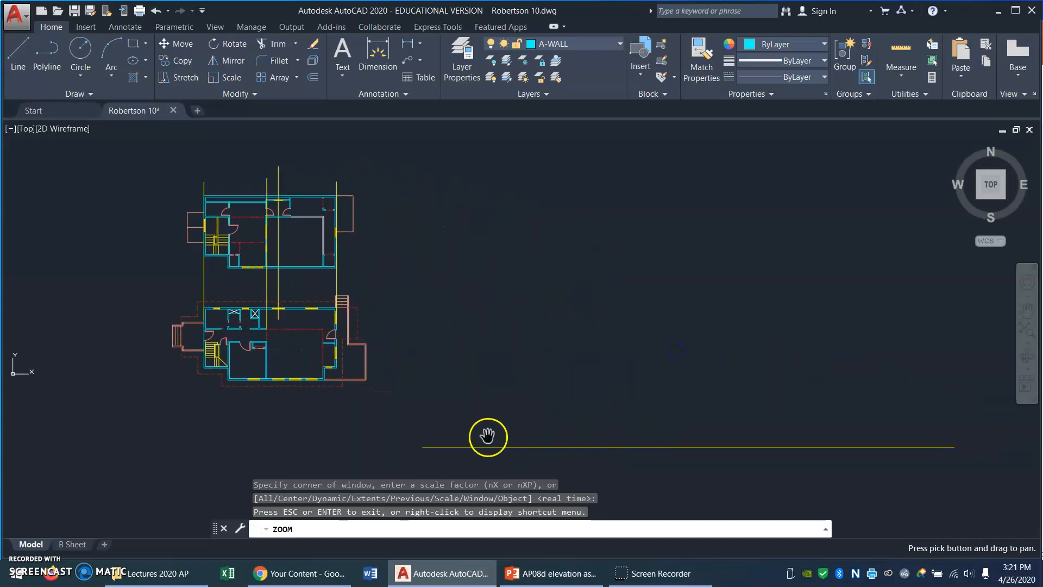
{"action": "key", "text": "Escape"}
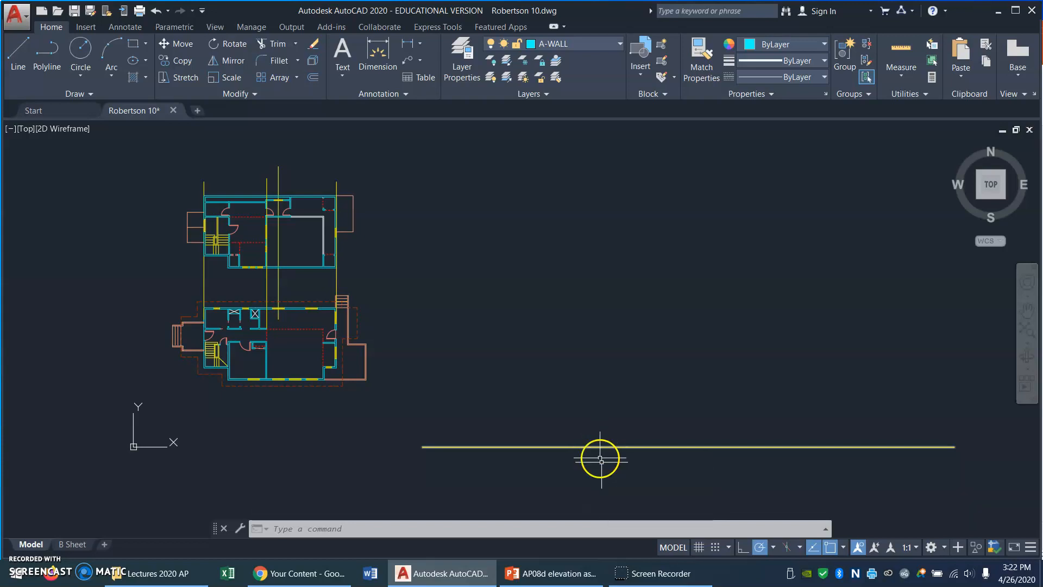
Check the height dimensions on the PowerPoint elevation slide, then offset the horizontal construction line 23' upward in AutoCAD
{"action": "left_click", "coordinate": [557, 577]}
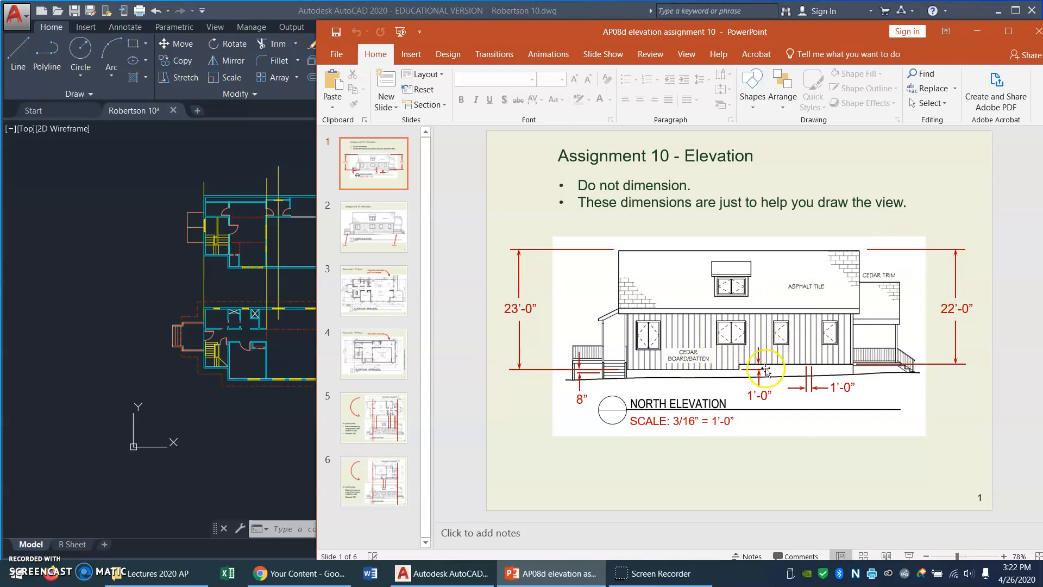
{"action": "left_click", "coordinate": [279, 454]}
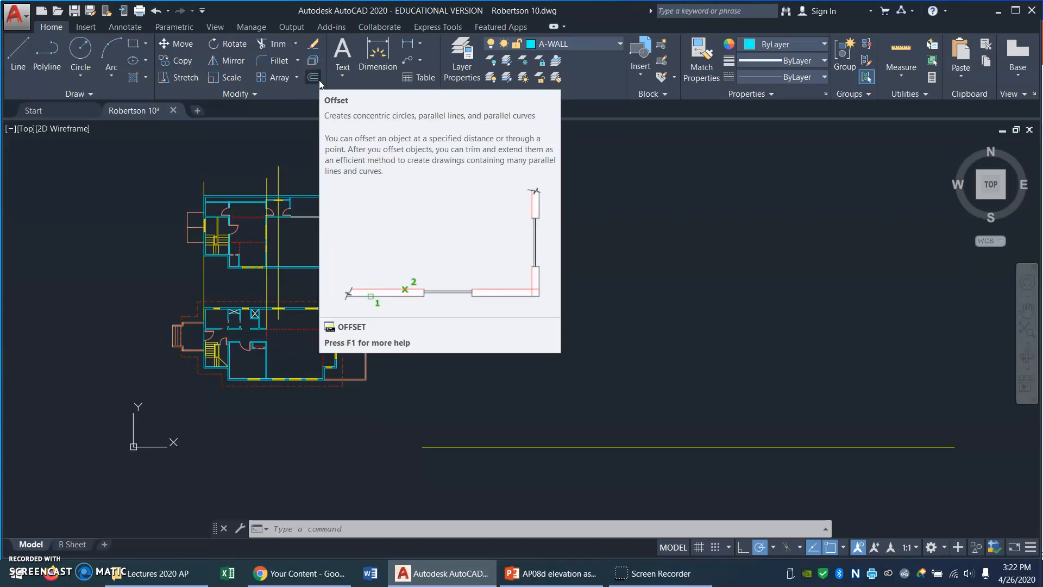
{"action": "type", "text": "o"}
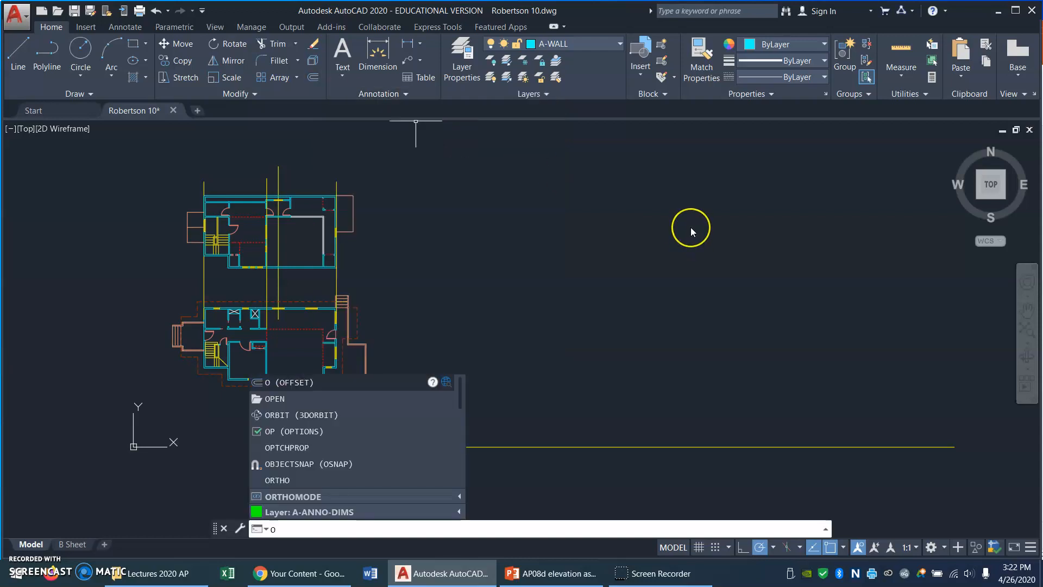
{"action": "key", "text": "Return"}
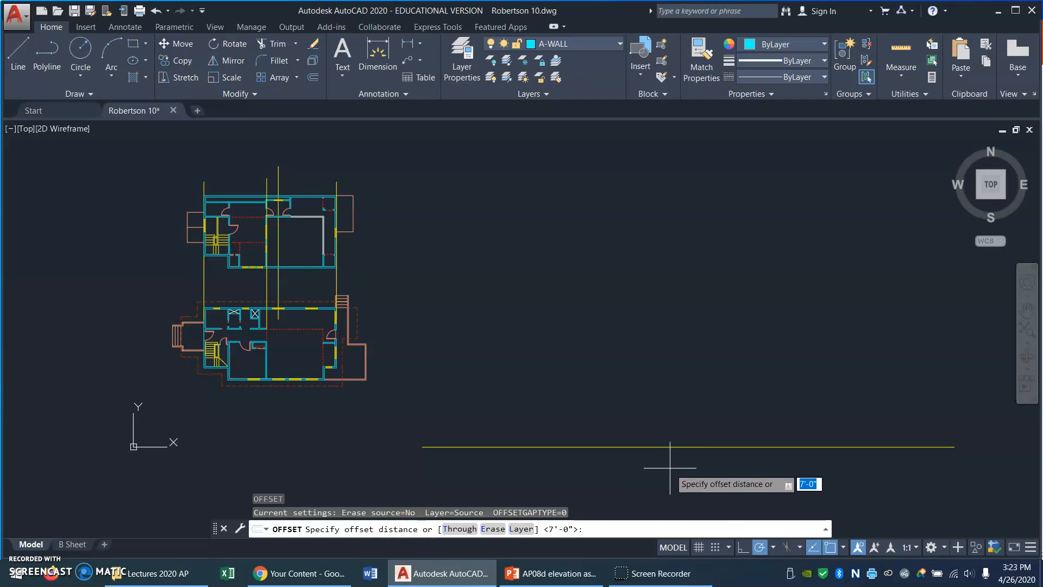
{"action": "type", "text": "3"}
{"action": "key", "text": "Return"}
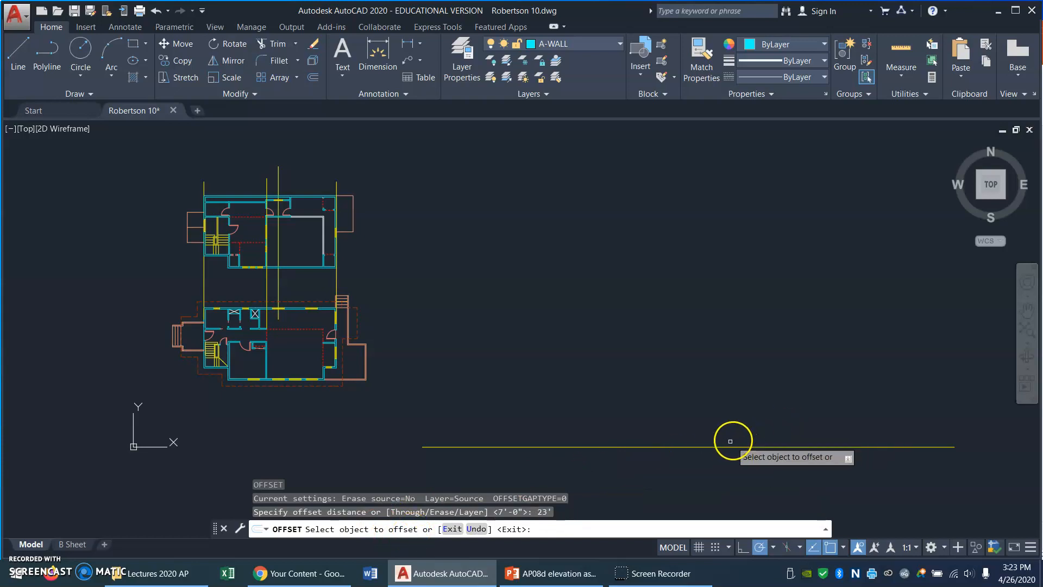
{"action": "left_click", "coordinate": [731, 447]}
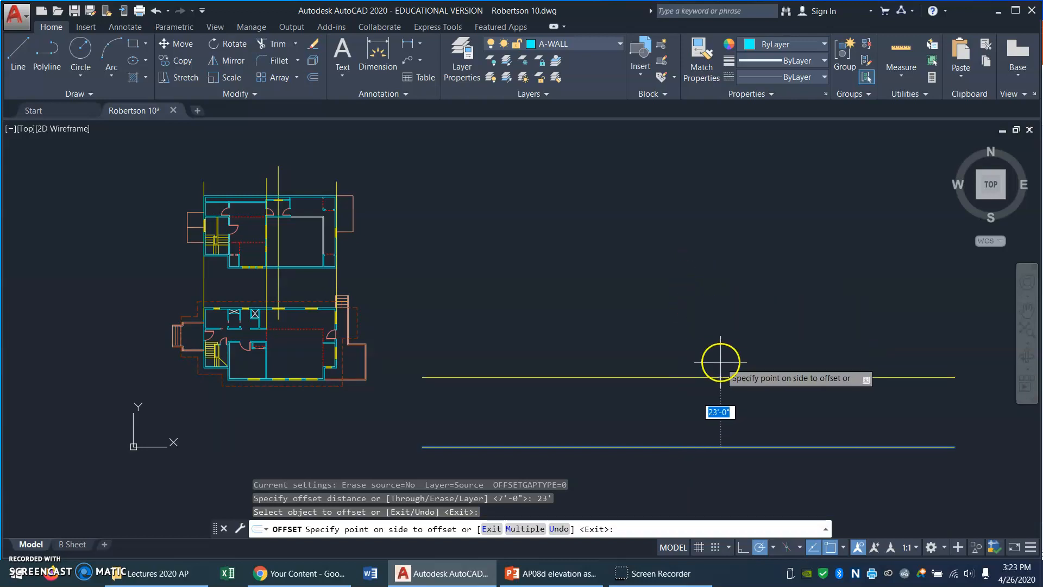
{"action": "left_click", "coordinate": [673, 309]}
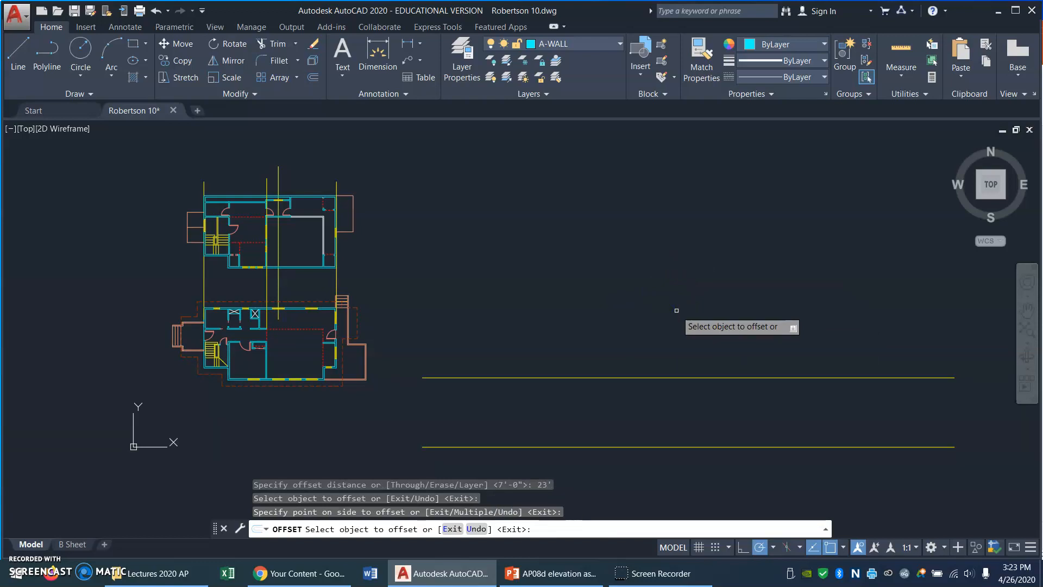
{"action": "key", "text": "Return"}
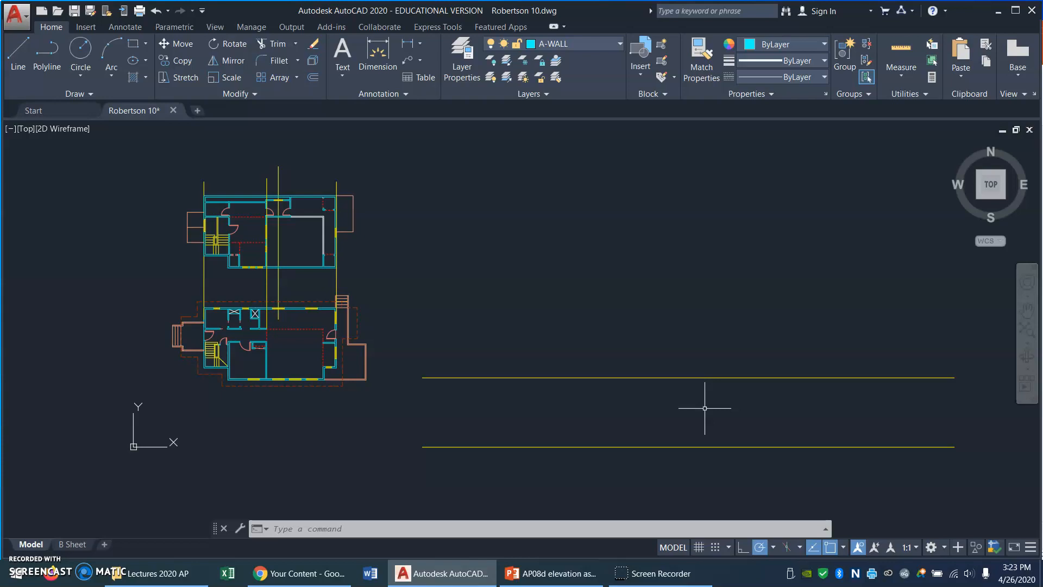
Offset the upper horizontal construction line 22' downward
{"action": "type", "text": "o"}
{"action": "key", "text": "Return"}
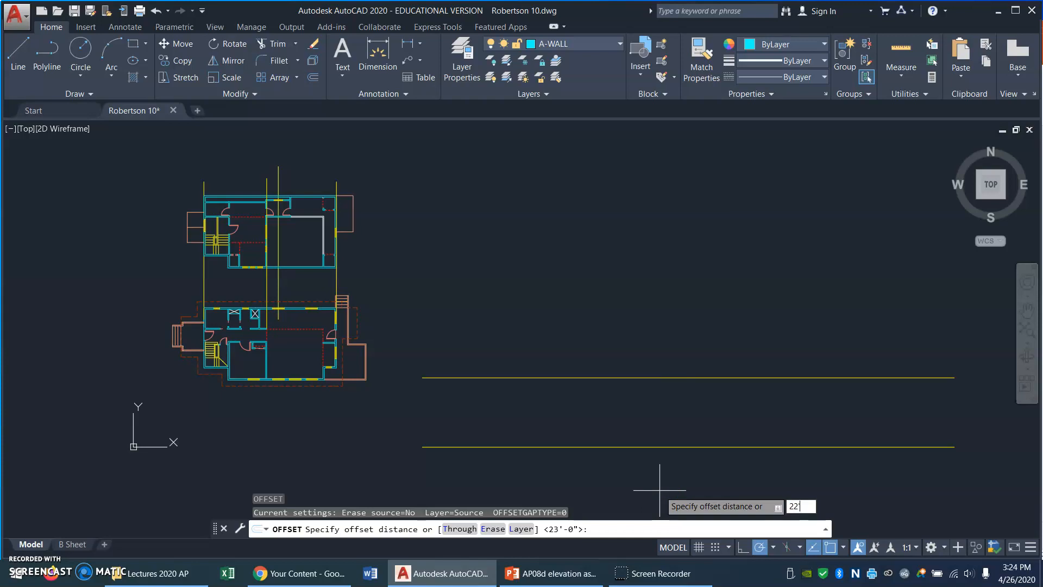
{"action": "key", "text": "Return"}
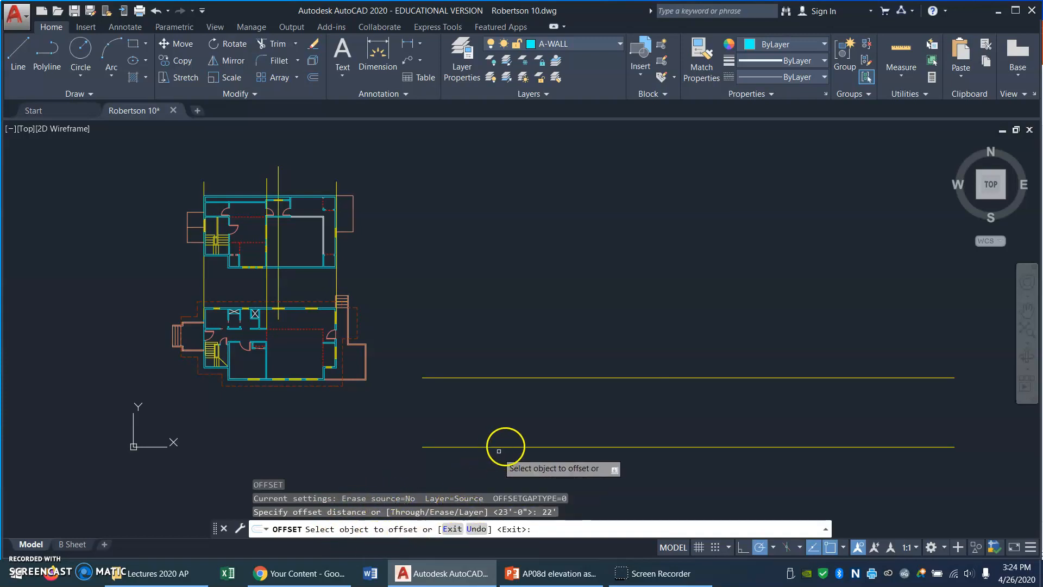
{"action": "left_click", "coordinate": [641, 376]}
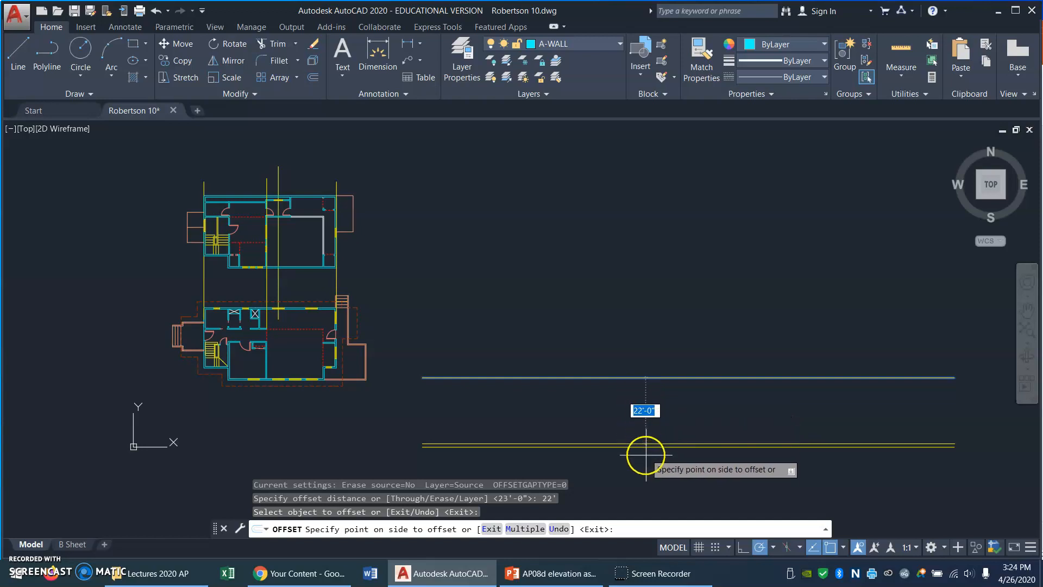
{"action": "left_click", "coordinate": [647, 482]}
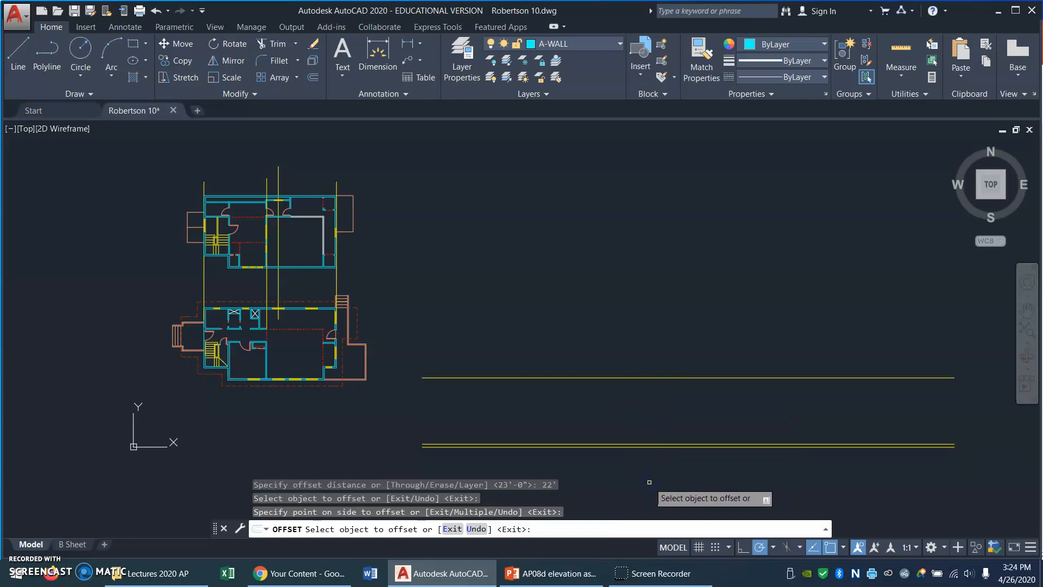
{"action": "key", "text": "Return"}
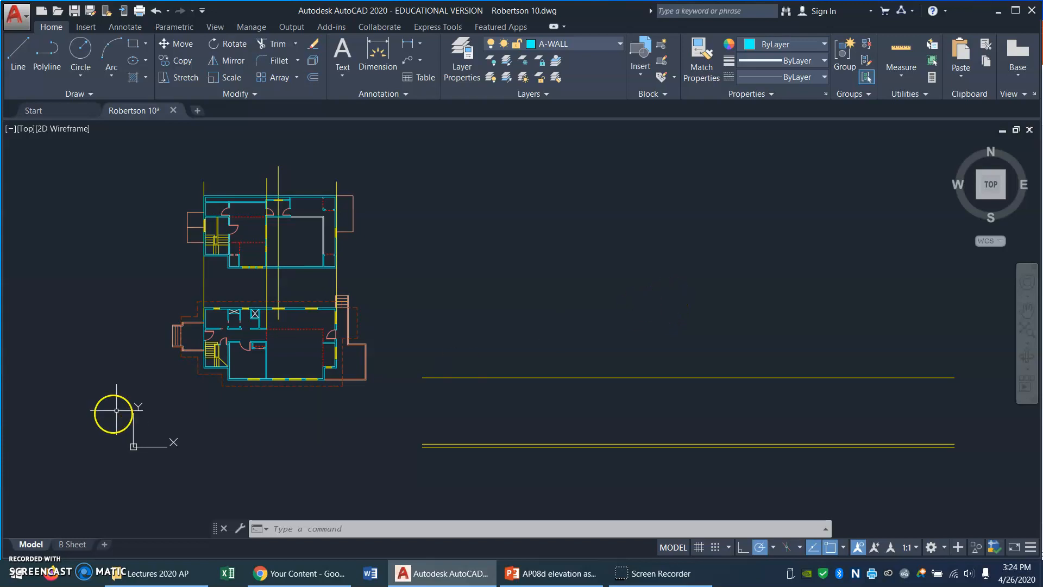
Copy the lower floor plan to the open area above the horizontal construction lines
{"action": "type", "text": "co"}
{"action": "key", "text": "Return"}
{"action": "left_click", "coordinate": [151, 408]}
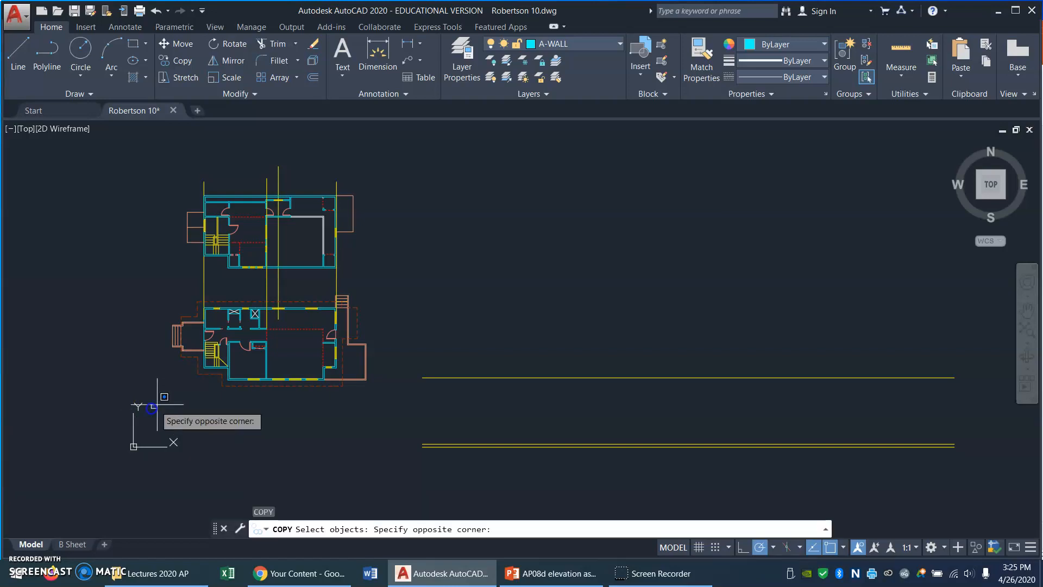
{"action": "left_click", "coordinate": [397, 266]}
{"action": "key", "text": "Return"}
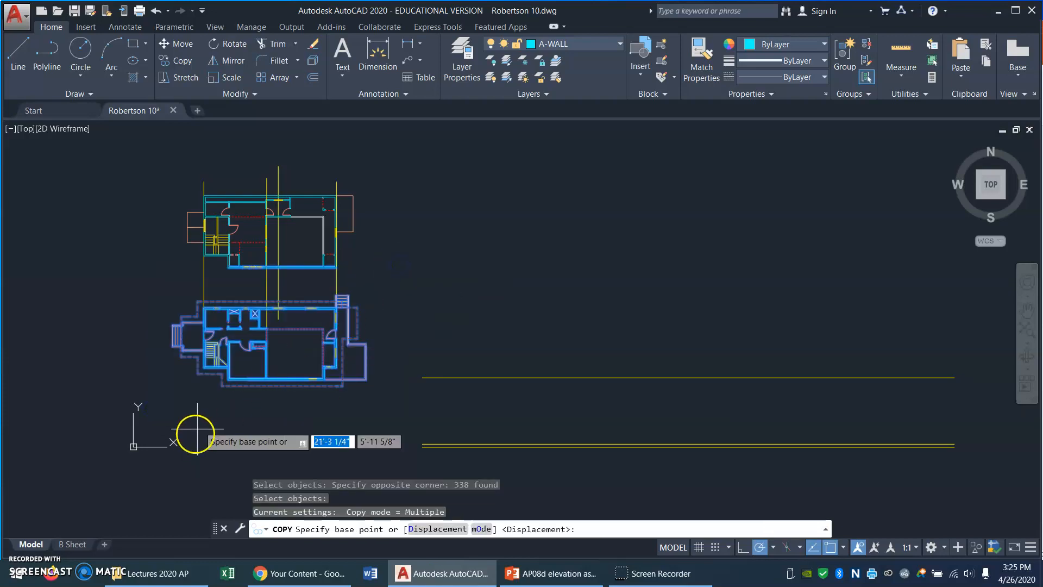
{"action": "left_click", "coordinate": [221, 384]}
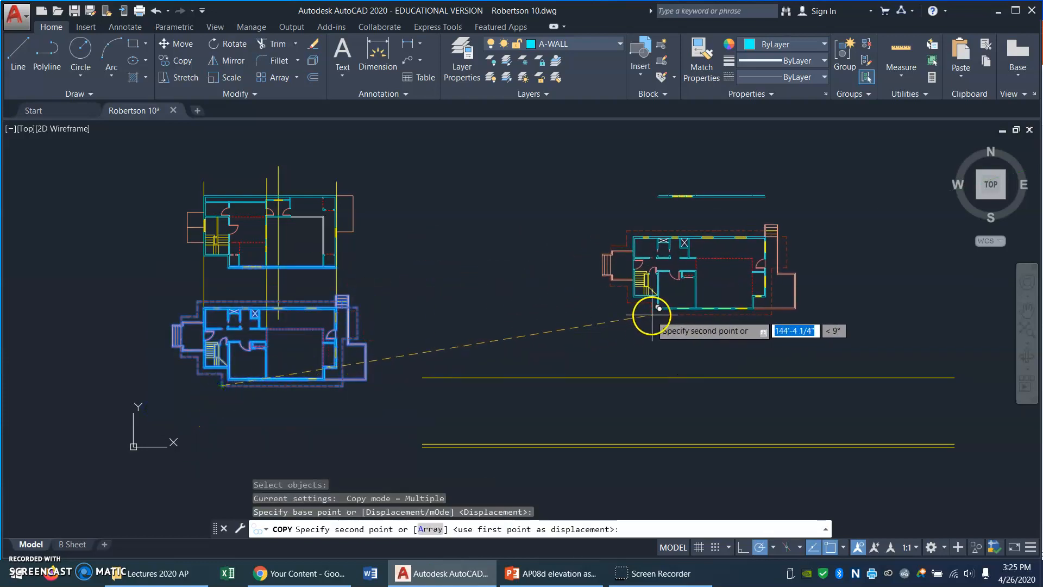
{"action": "left_click", "coordinate": [657, 307]}
{"action": "key", "text": "Return"}
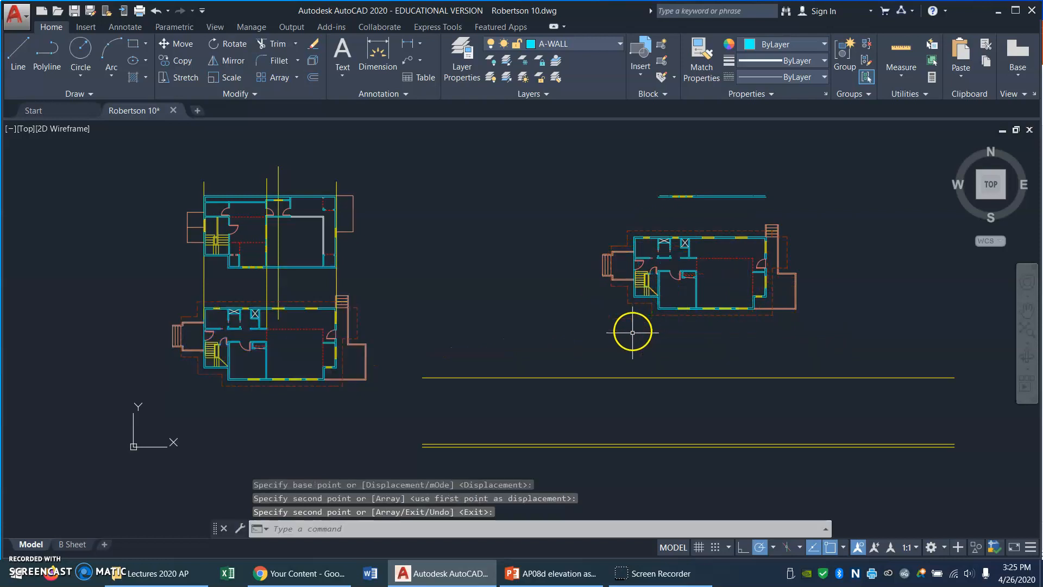
{"action": "type", "text": "RO"}
{"action": "key", "text": "Return"}
{"action": "left_click", "coordinate": [553, 340]}
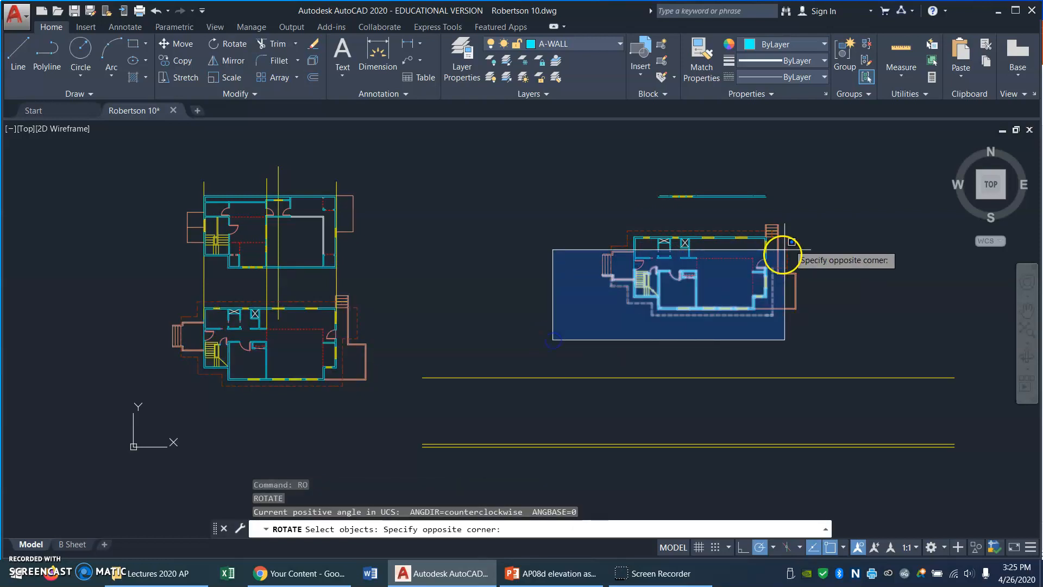
{"action": "left_click", "coordinate": [887, 138]}
{"action": "key", "text": "Return"}
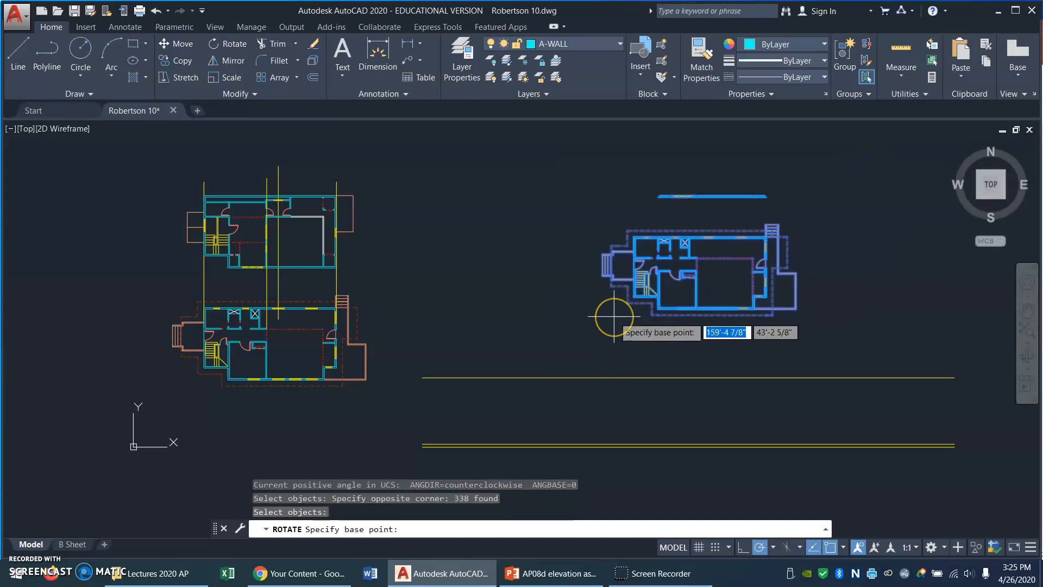
{"action": "key", "text": "Escape"}
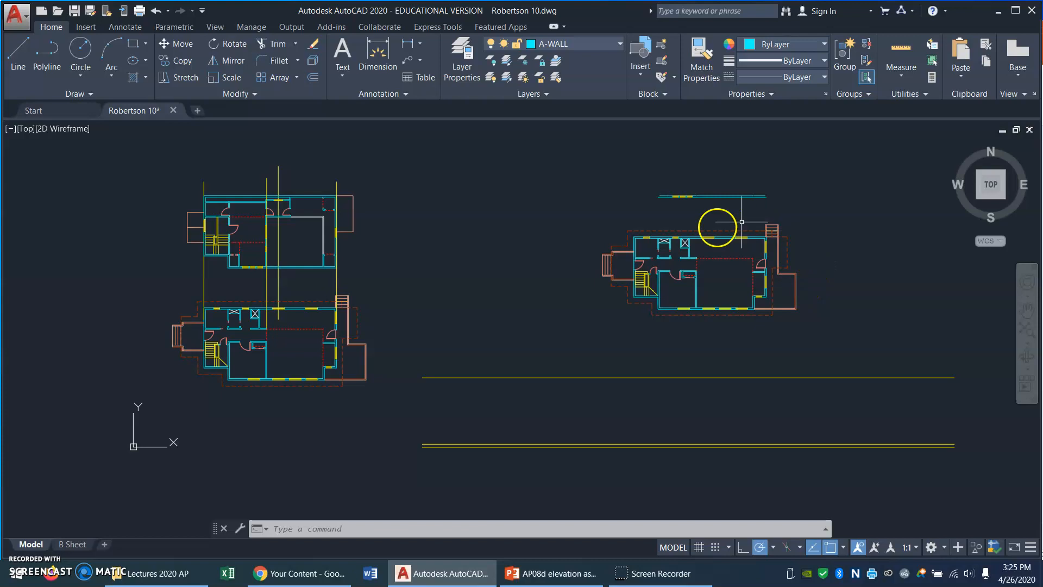
Undo the copy of the lower floor plan above the horizontal construction lines
{"action": "mouse_move", "coordinate": [763, 292]}
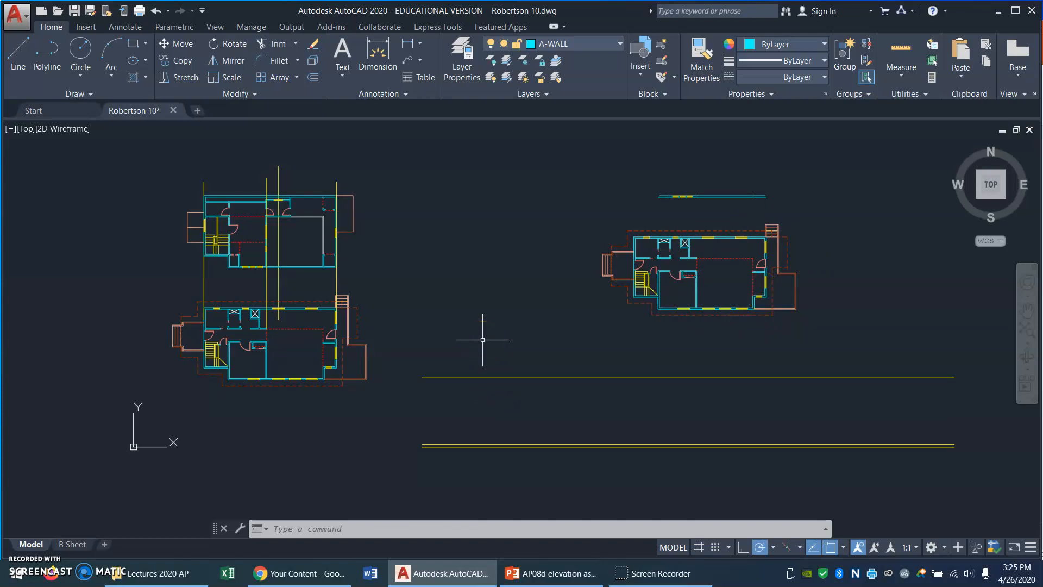
{"action": "key", "text": "ctrl+z"}
{"action": "key", "text": "ctrl+z"}
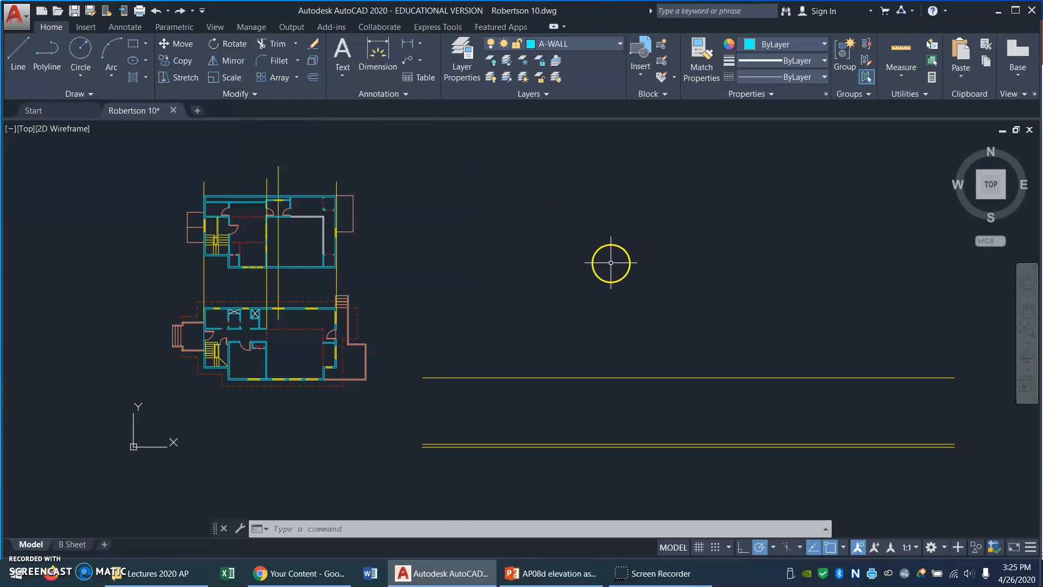
Rotate a copy of the lower floor plan 180 degrees about a point just southeast of it, keeping the original
{"action": "type", "text": "O"}
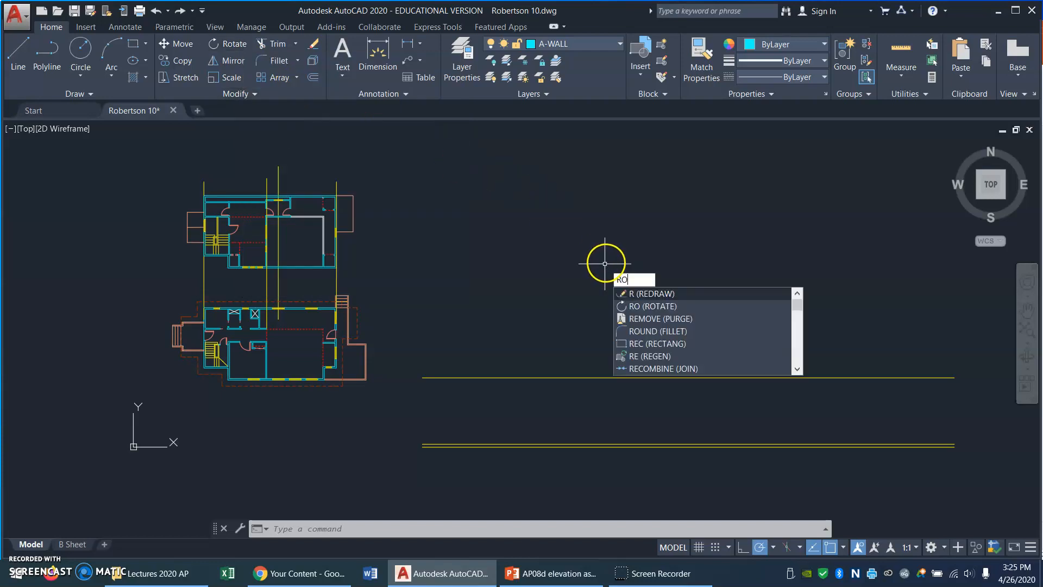
{"action": "key", "text": "Return"}
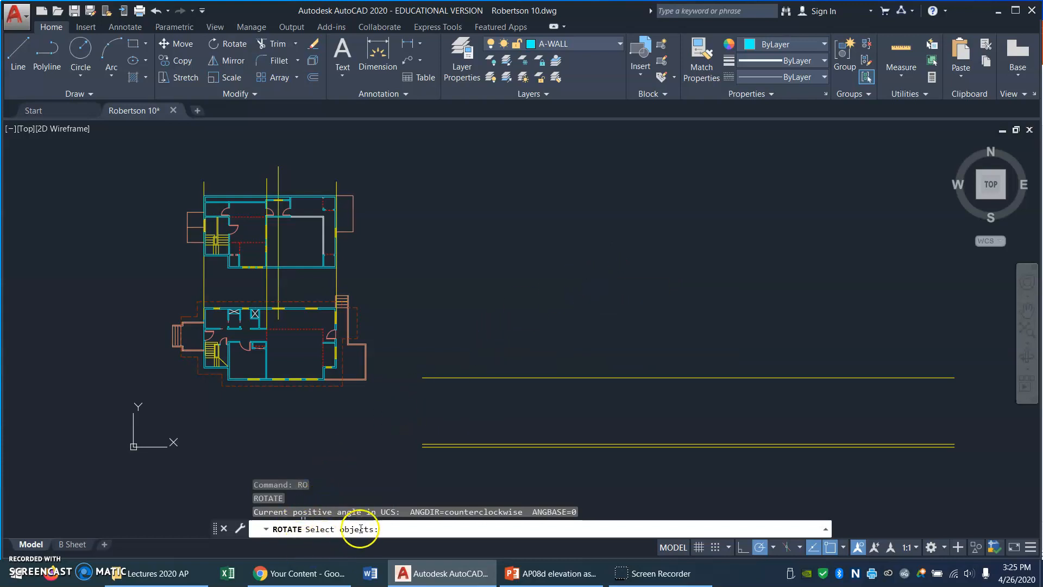
{"action": "left_click", "coordinate": [156, 403]}
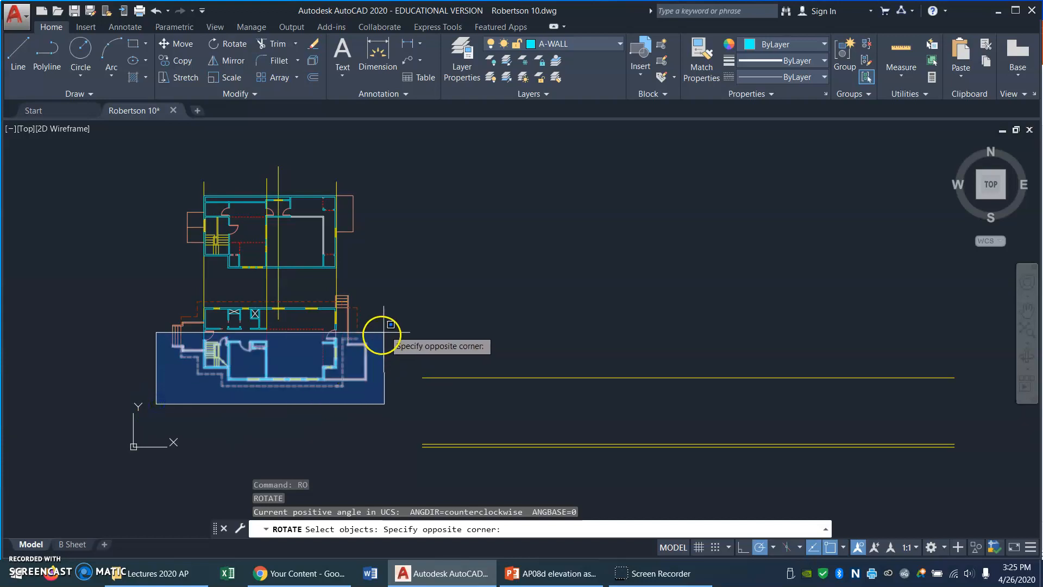
{"action": "left_click", "coordinate": [400, 274]}
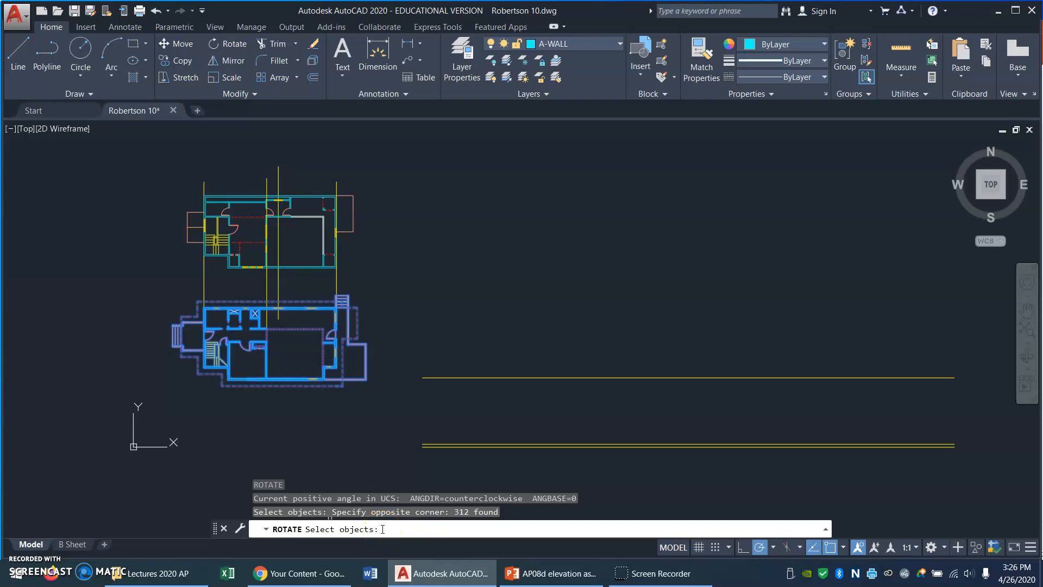
{"action": "key", "text": "Return"}
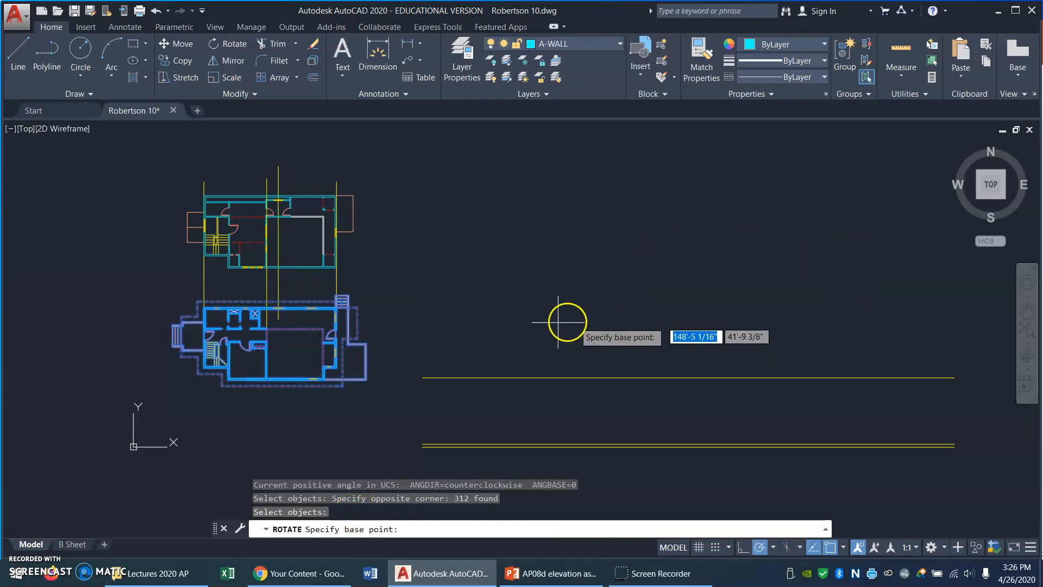
{"action": "left_click", "coordinate": [399, 415]}
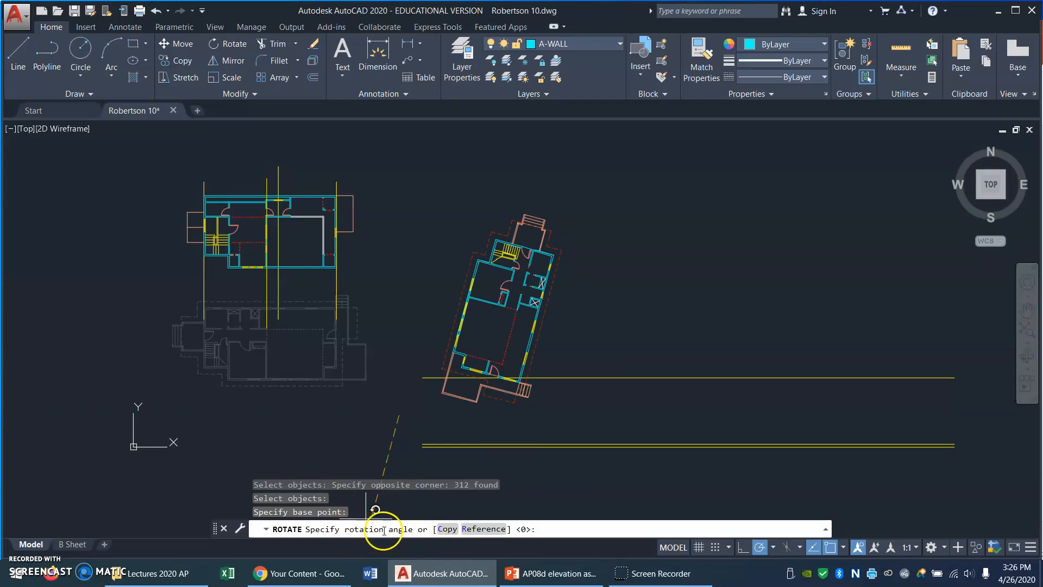
{"action": "left_click", "coordinate": [448, 529]}
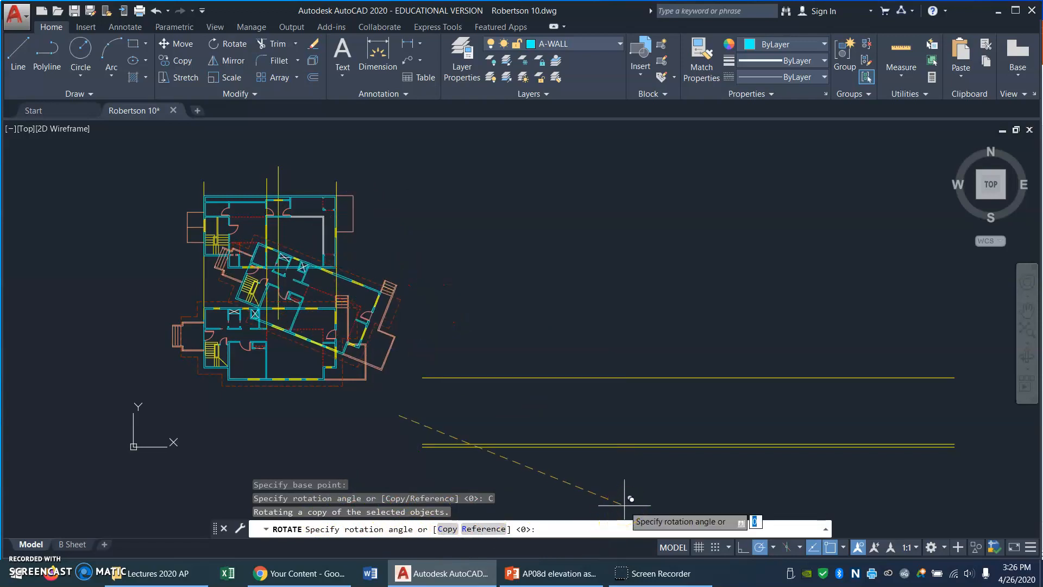
{"action": "type", "text": "18"}
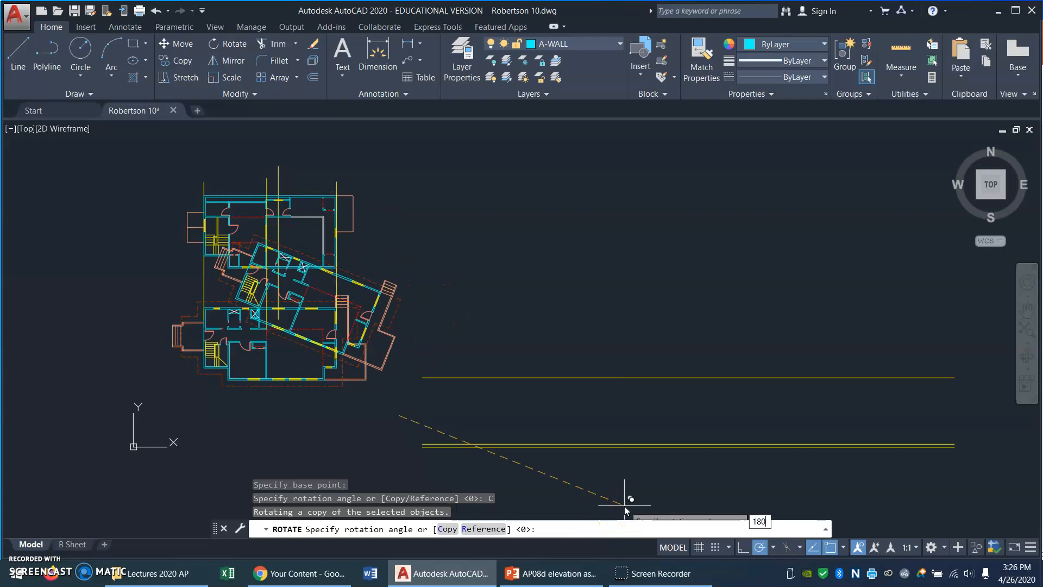
{"action": "key", "text": "Return"}
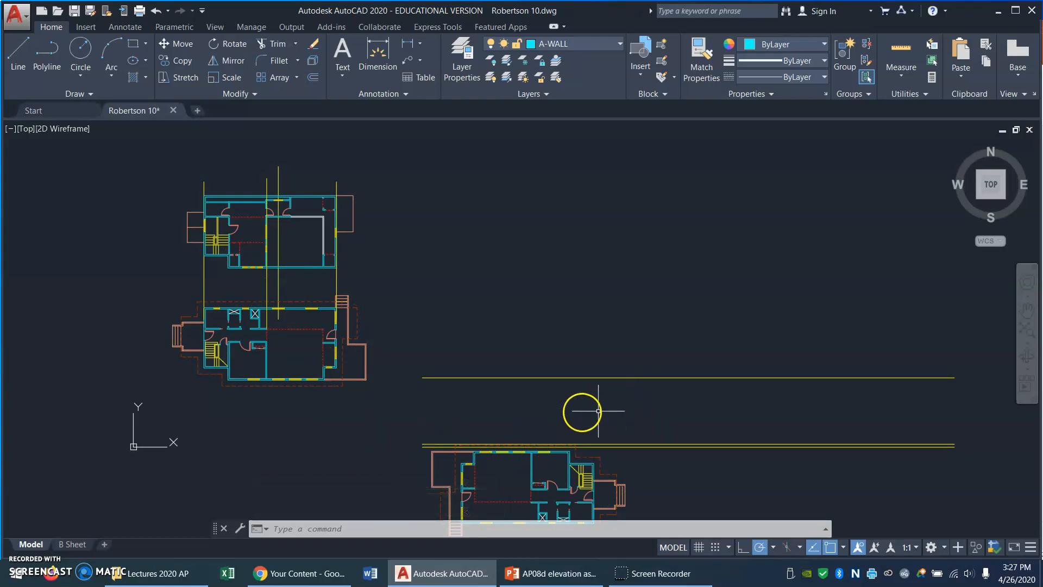
Move the rotated floor plan copy to the open area above the upper horizontal construction line
{"action": "type", "text": "p"}
{"action": "key", "text": "Return"}
{"action": "left_click_drag", "start_coordinate": [712, 479], "coordinate": [771, 394]}
{"action": "key", "text": "Escape"}
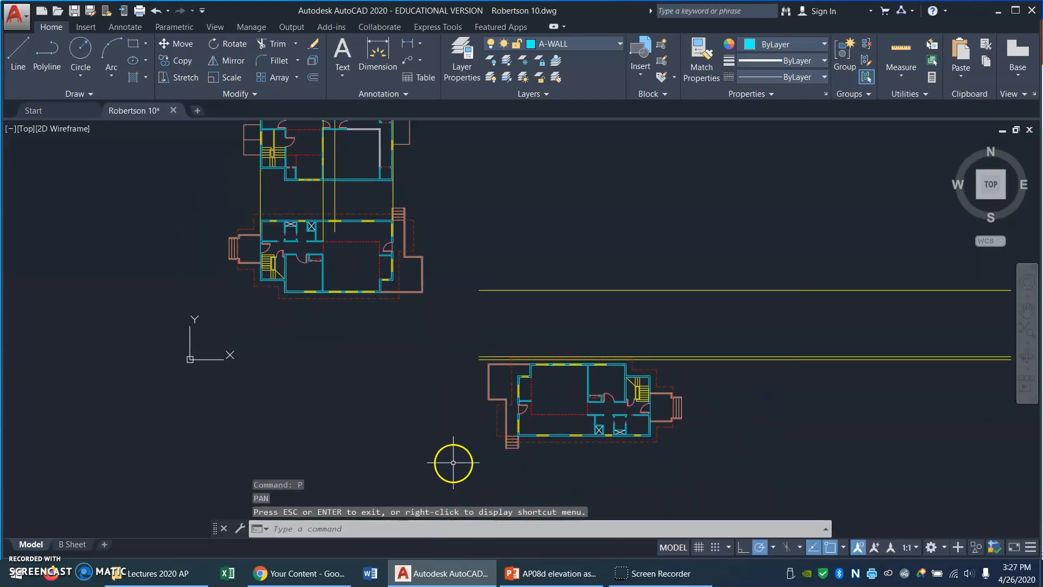
{"action": "type", "text": "m"}
{"action": "key", "text": "Return"}
{"action": "left_click", "coordinate": [442, 468]}
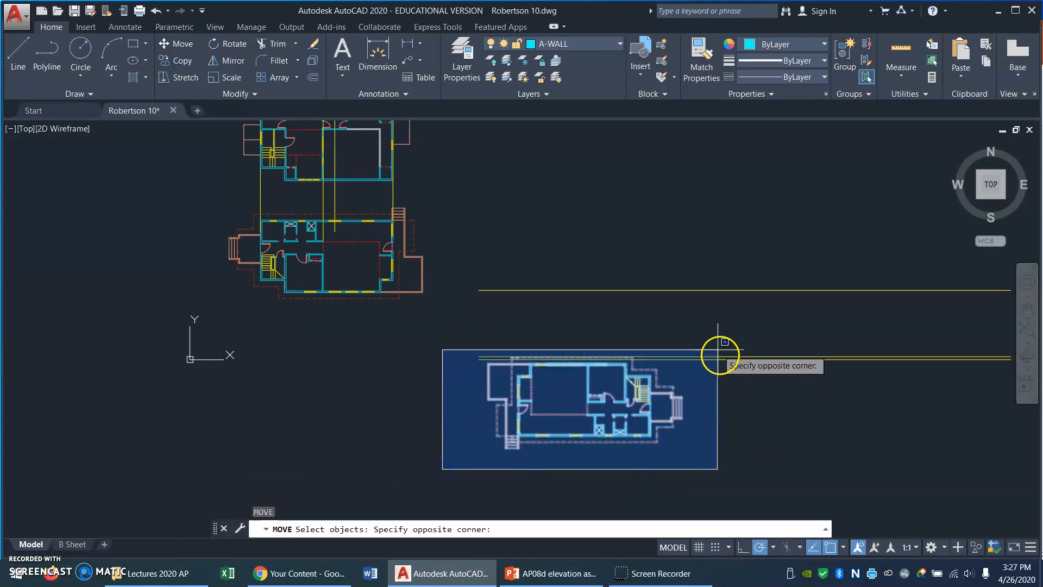
{"action": "left_click", "coordinate": [725, 332]}
{"action": "key", "text": "Return"}
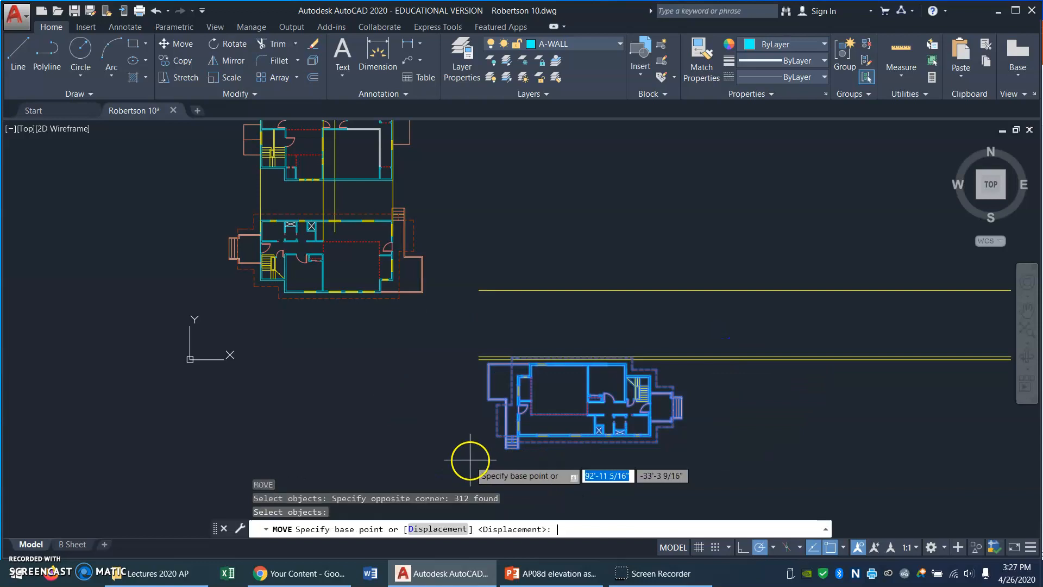
{"action": "left_click", "coordinate": [470, 462]}
{"action": "left_click", "coordinate": [650, 245]}
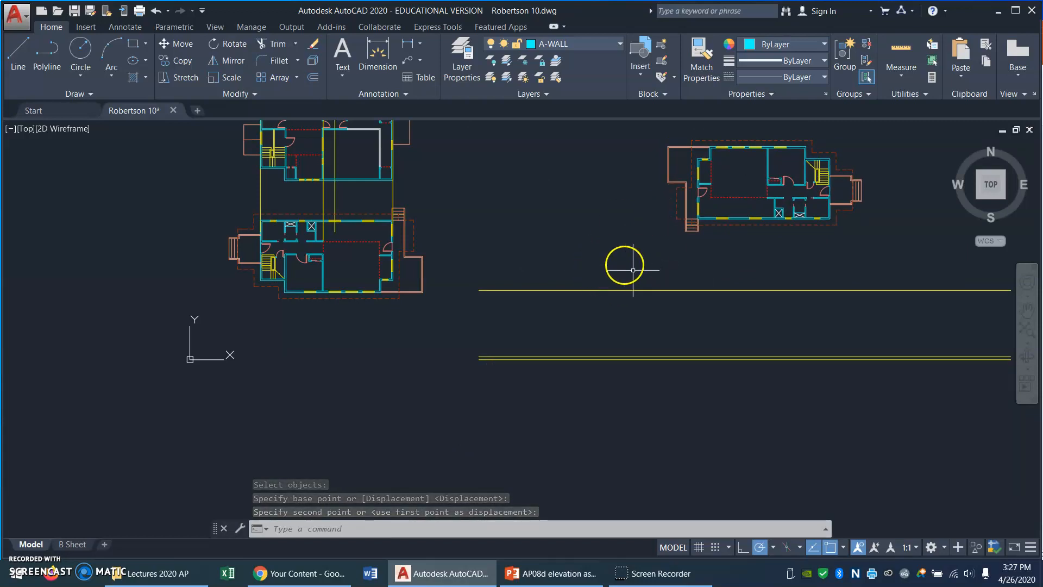
Draw a vertical line with Ortho on from the rotated plan's southeast outer wall corner down past the horizontal height lines
{"action": "type", "text": "l"}
{"action": "key", "text": "Return"}
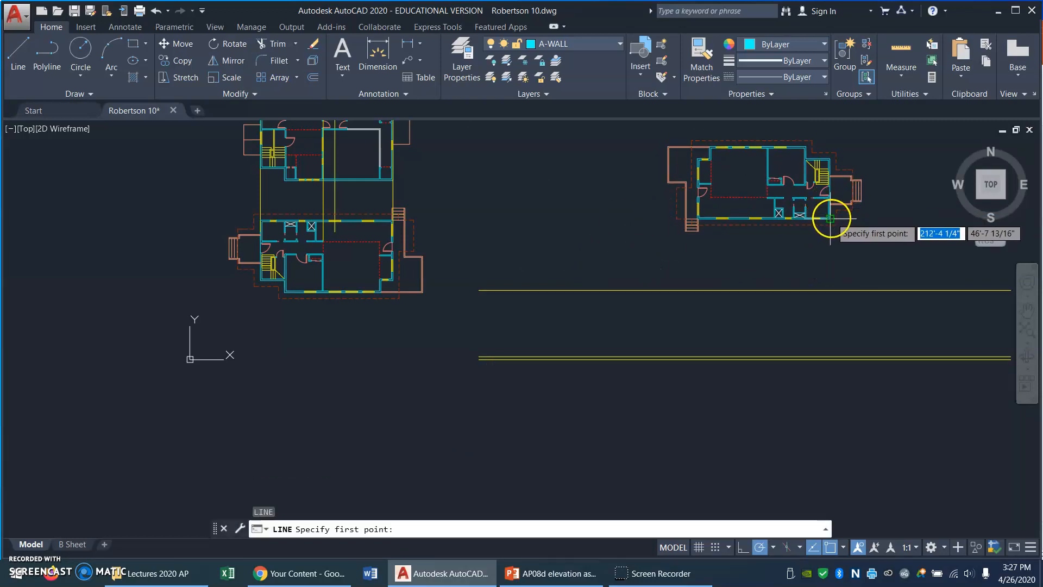
{"action": "left_click", "coordinate": [830, 219]}
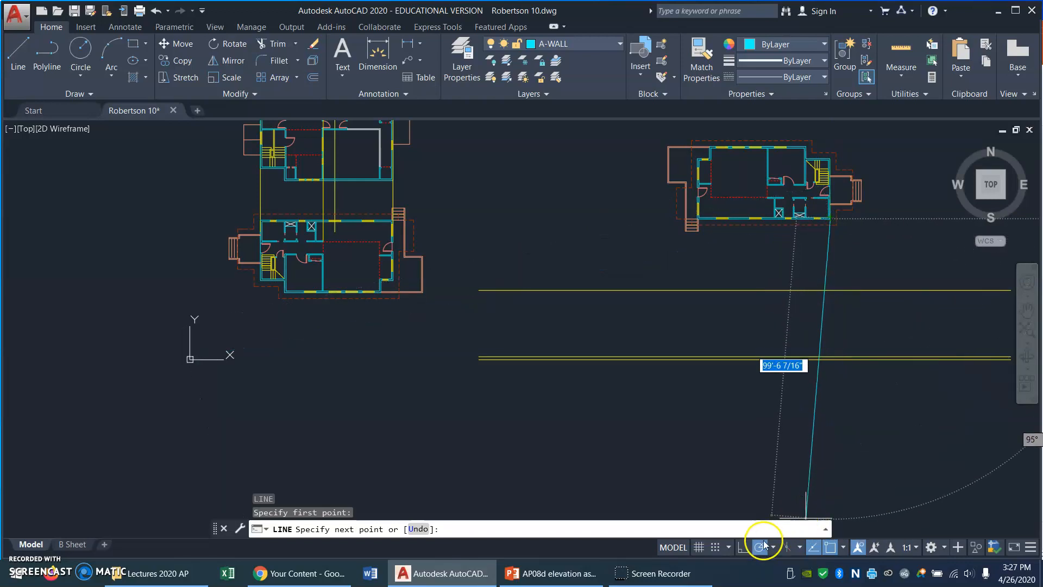
{"action": "left_click", "coordinate": [743, 548]}
{"action": "left_click", "coordinate": [842, 420]}
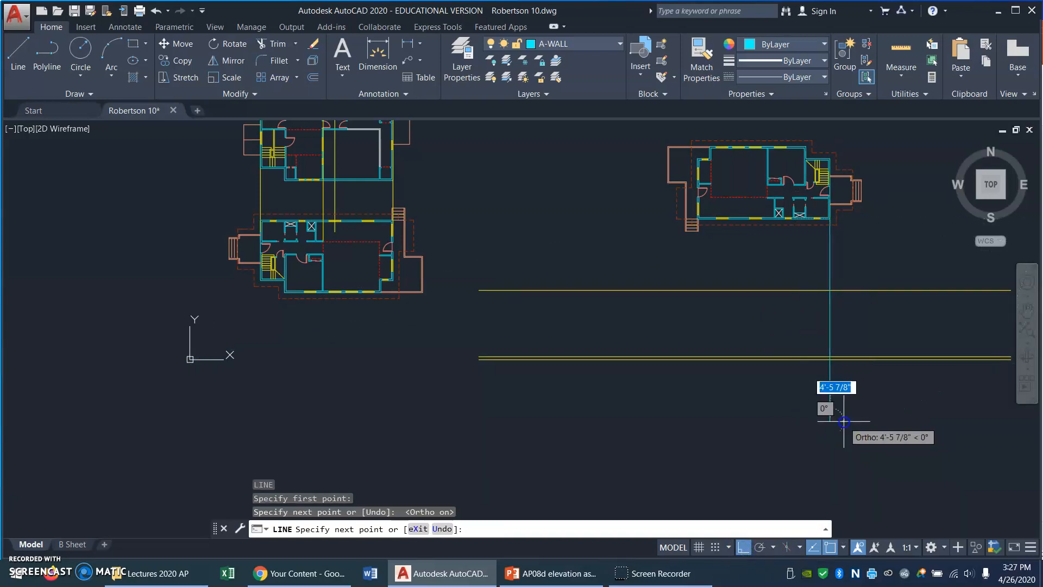
{"action": "key", "text": "Return"}
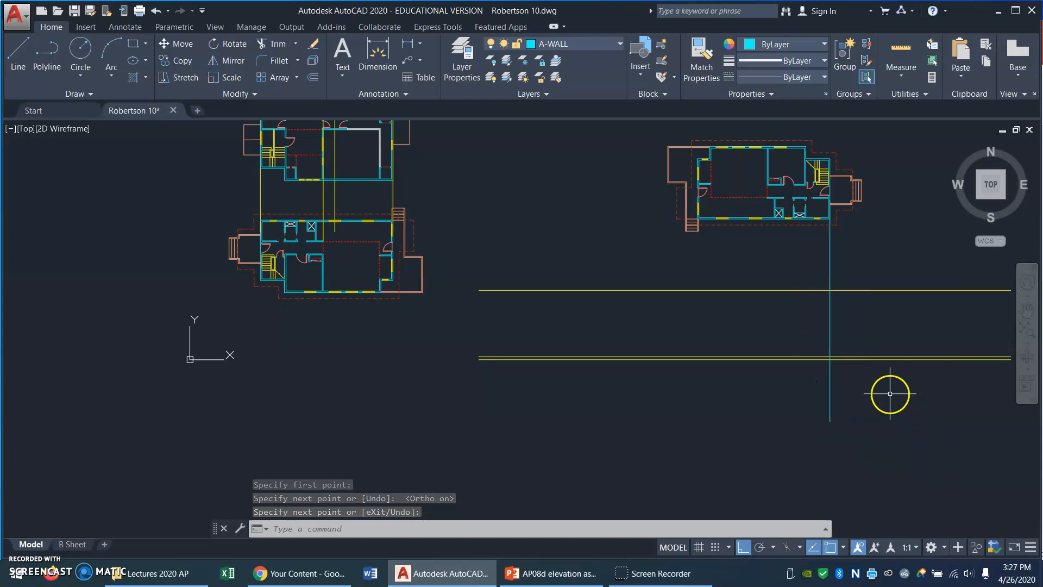
Undo the vertical projection line together with the move and the rotated copy of the lower floor plan
{"action": "key", "text": "ctrl+z"}
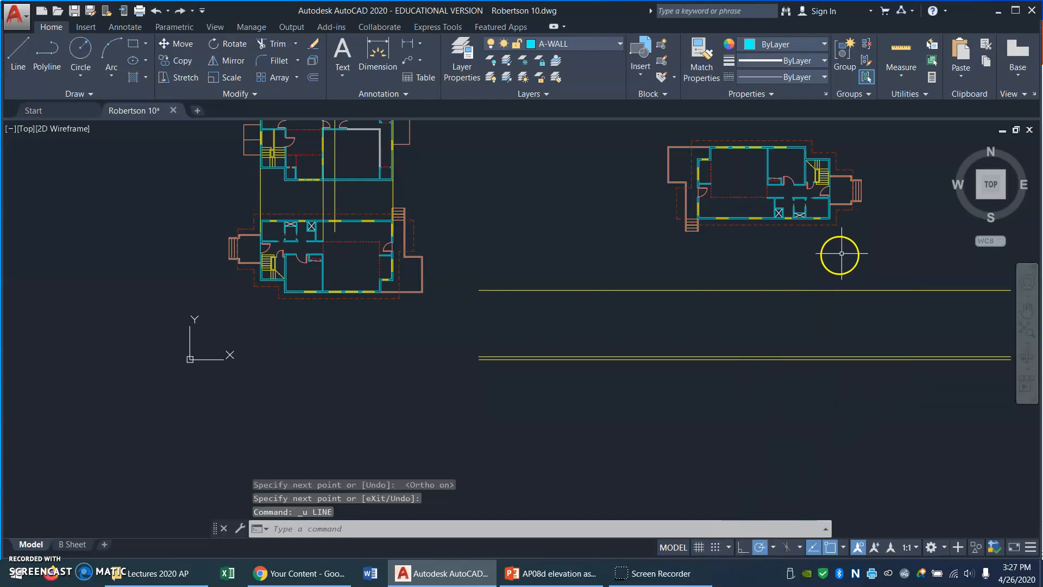
{"action": "key", "text": "ctrl+z"}
{"action": "key", "text": "ctrl+z"}
{"action": "key", "text": "ctrl+z"}
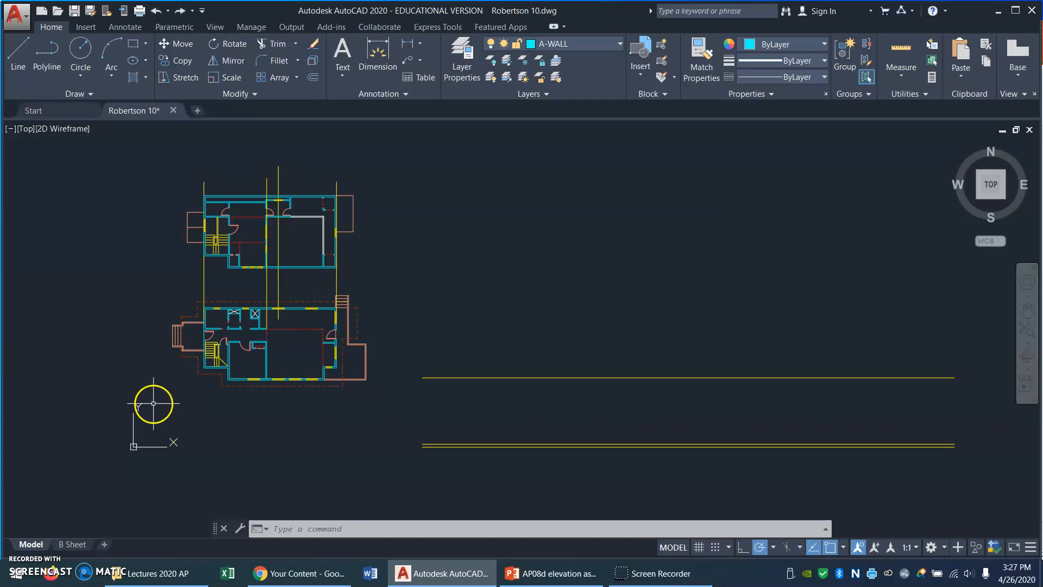
Move both floor plans and their vertical construction lines straight up, clear of the level of the horizontal height lines
{"action": "left_click", "coordinate": [156, 408]}
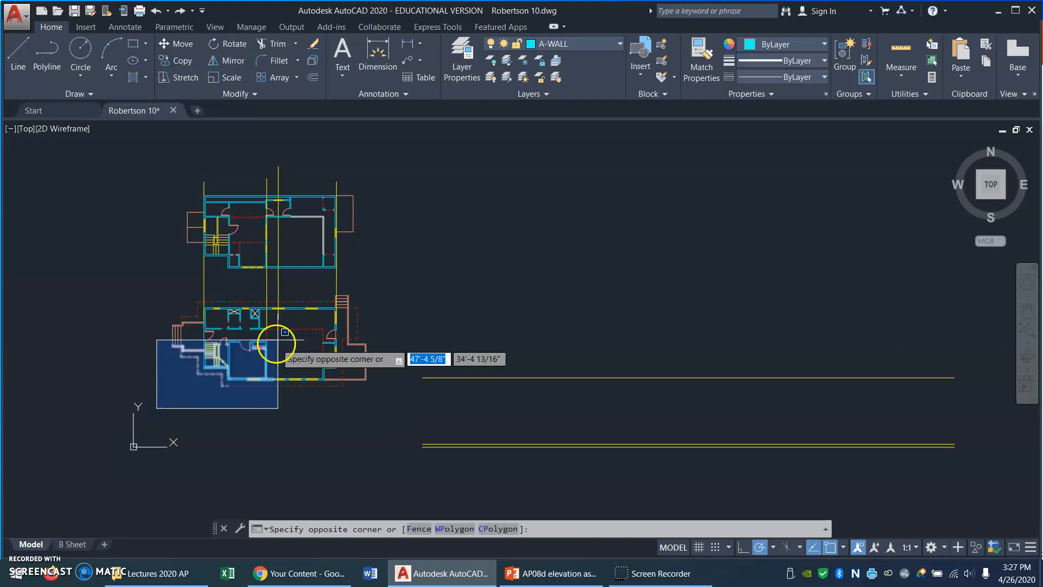
{"action": "left_click", "coordinate": [402, 143]}
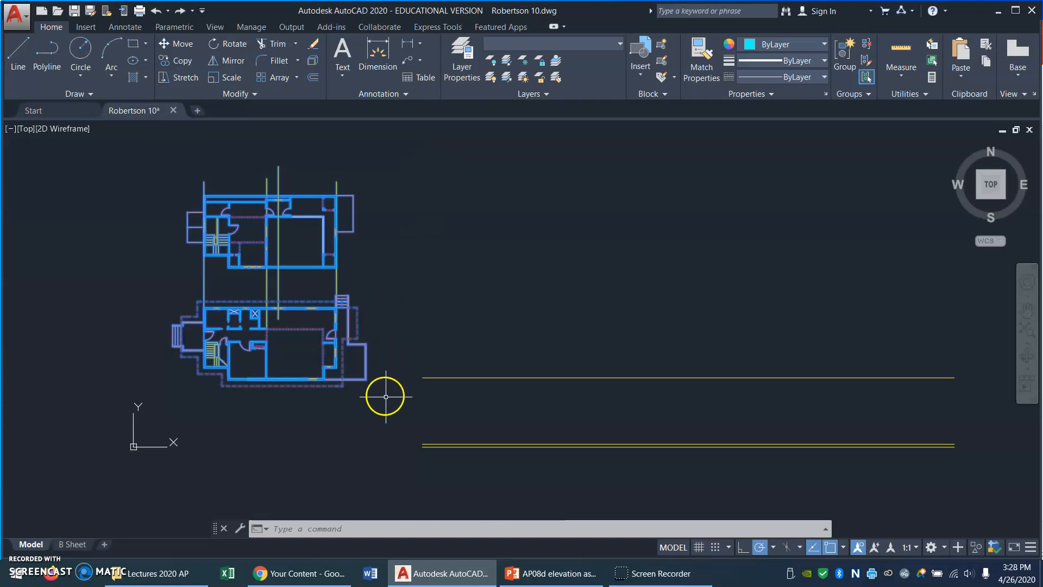
{"action": "type", "text": "m"}
{"action": "key", "text": "Return"}
{"action": "left_click", "coordinate": [389, 422]}
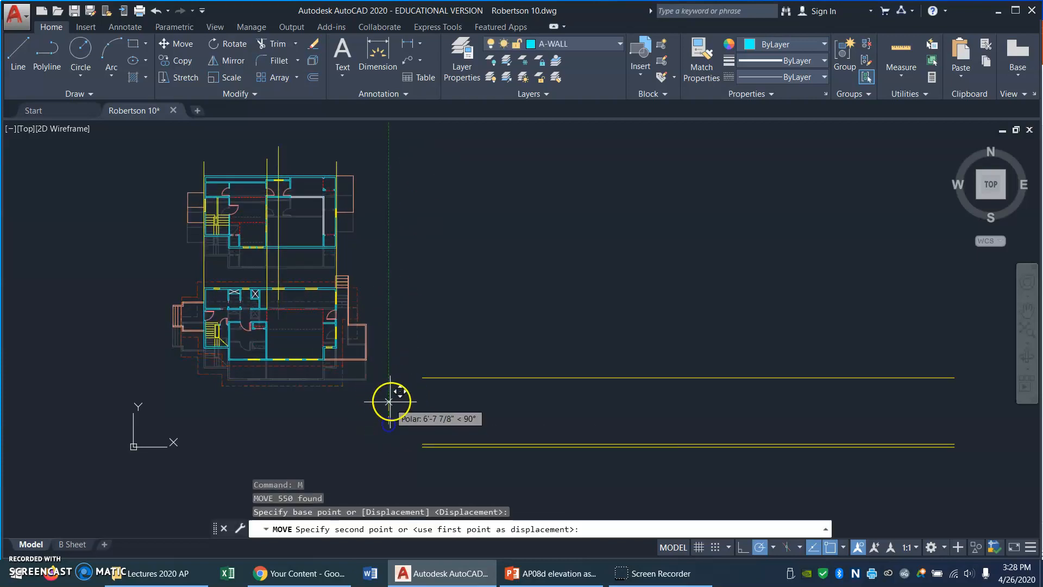
{"action": "left_click", "coordinate": [389, 344]}
Rotate a copy of both floor plans and their construction lines 180 degrees about a point just east of them, keeping the originals
{"action": "type", "text": "p"}
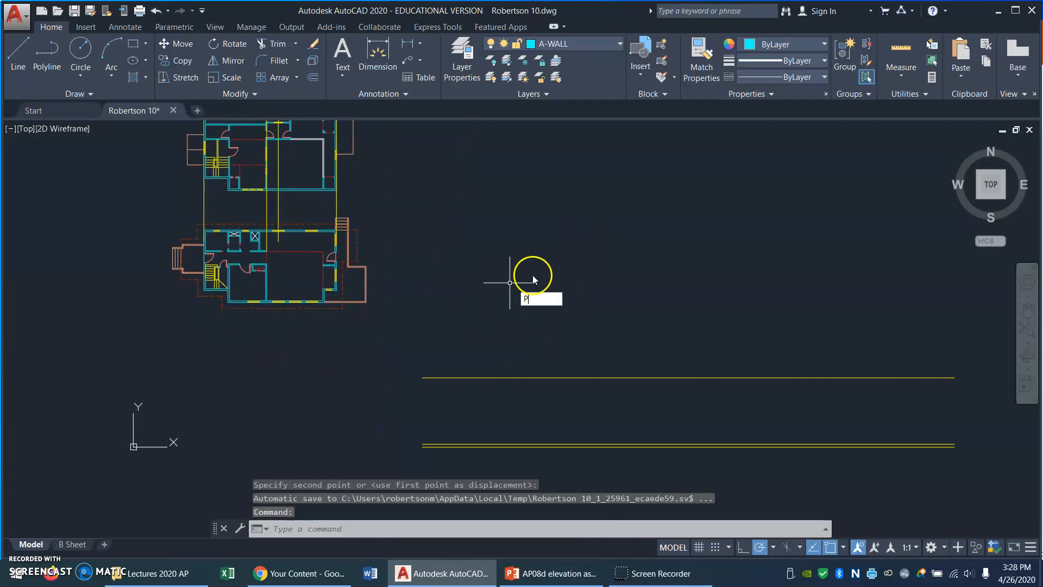
{"action": "key", "text": "Return"}
{"action": "left_click_drag", "start_coordinate": [477, 210], "coordinate": [545, 259]}
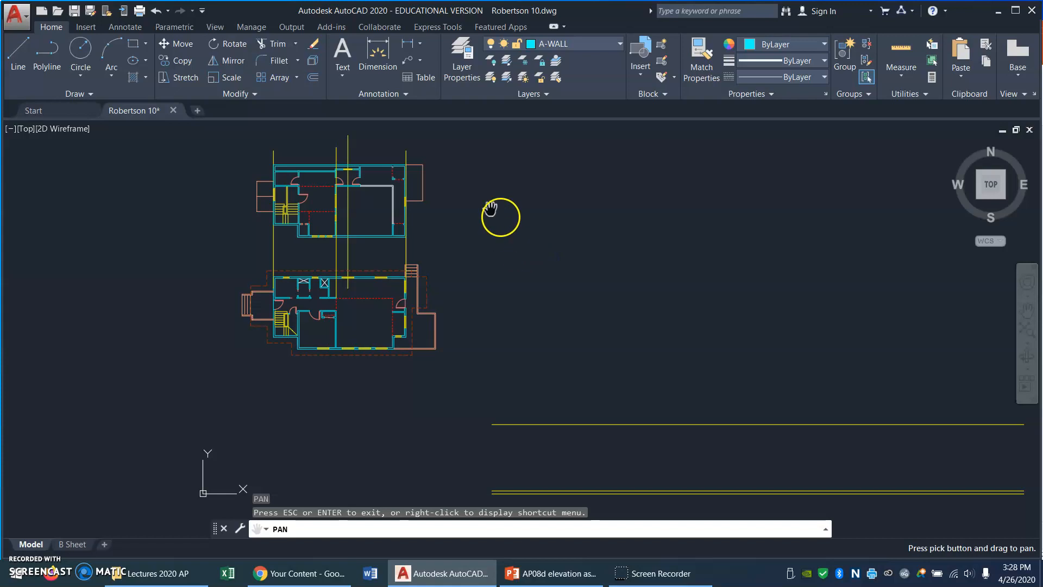
{"action": "left_click", "coordinate": [233, 44]}
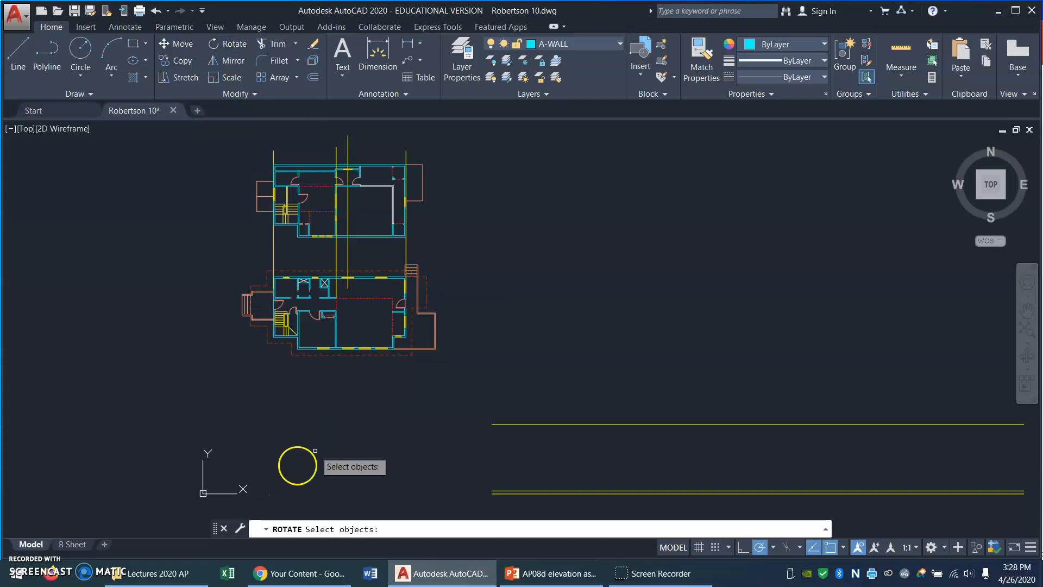
{"action": "left_click", "coordinate": [205, 383]}
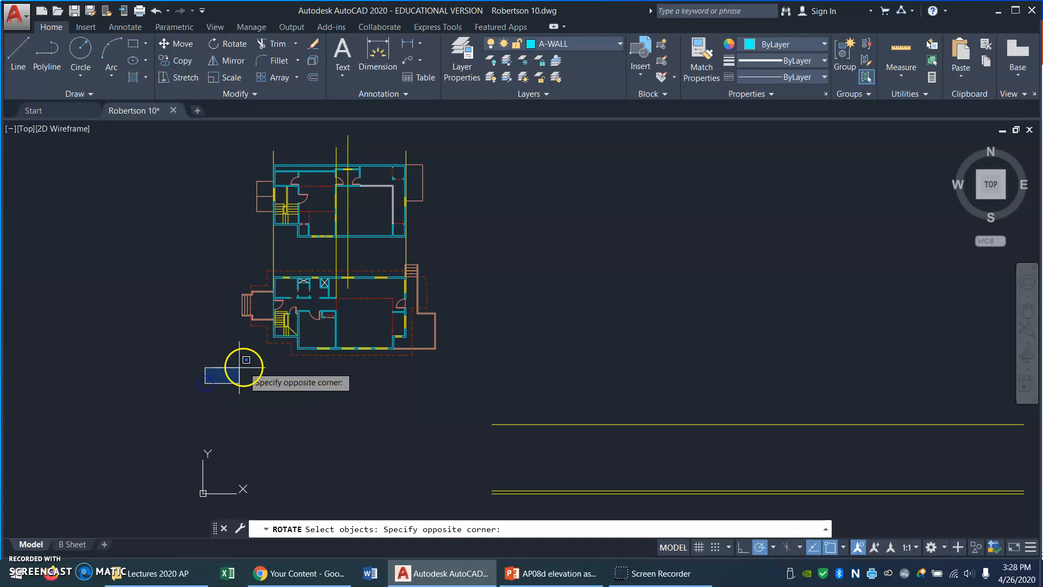
{"action": "left_click", "coordinate": [478, 123]}
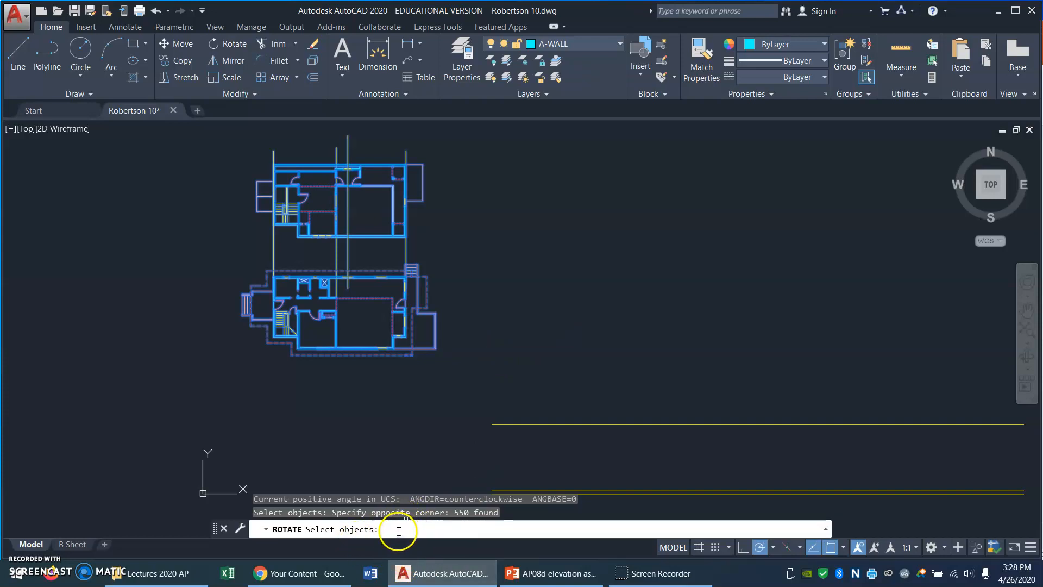
{"action": "key", "text": "Return"}
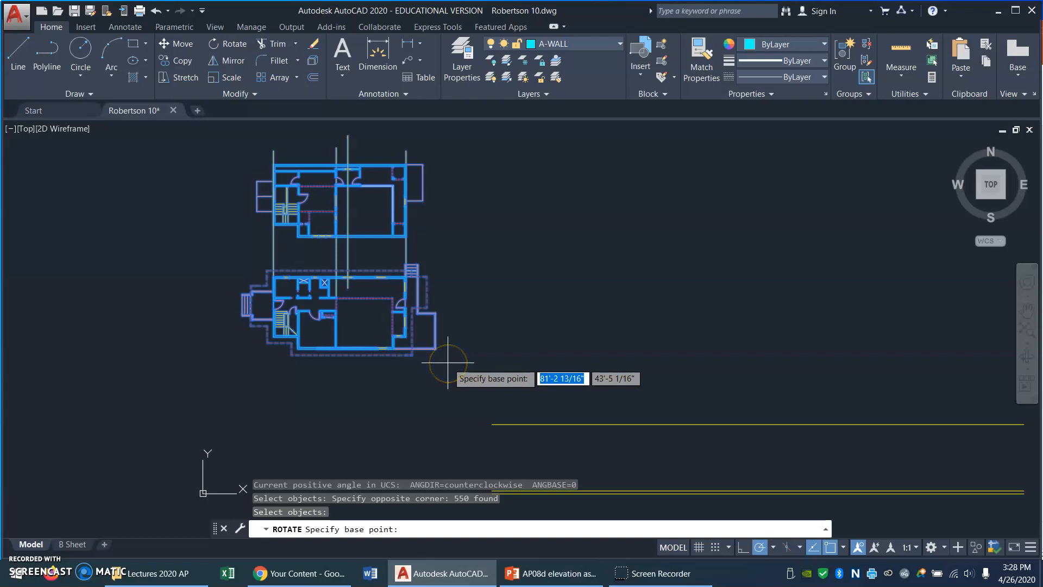
{"action": "left_click", "coordinate": [484, 254]}
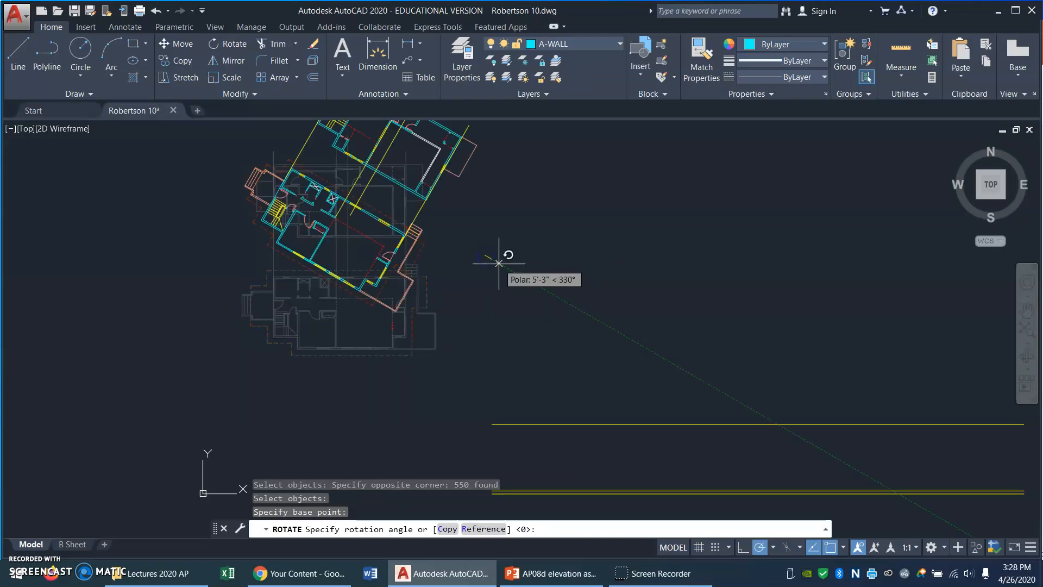
{"action": "left_click", "coordinate": [448, 529]}
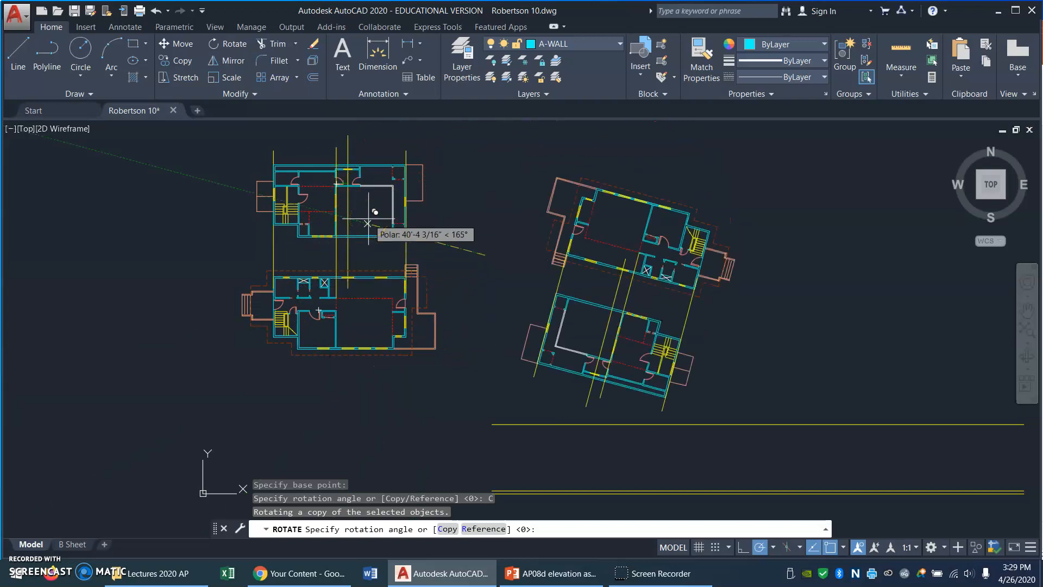
{"action": "type", "text": "180"}
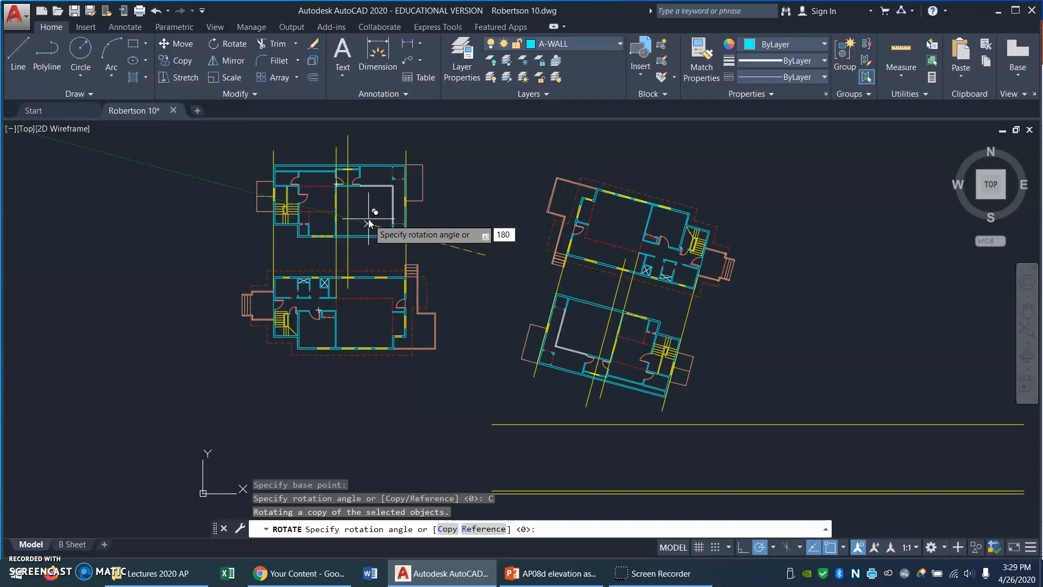
{"action": "key", "text": "Return"}
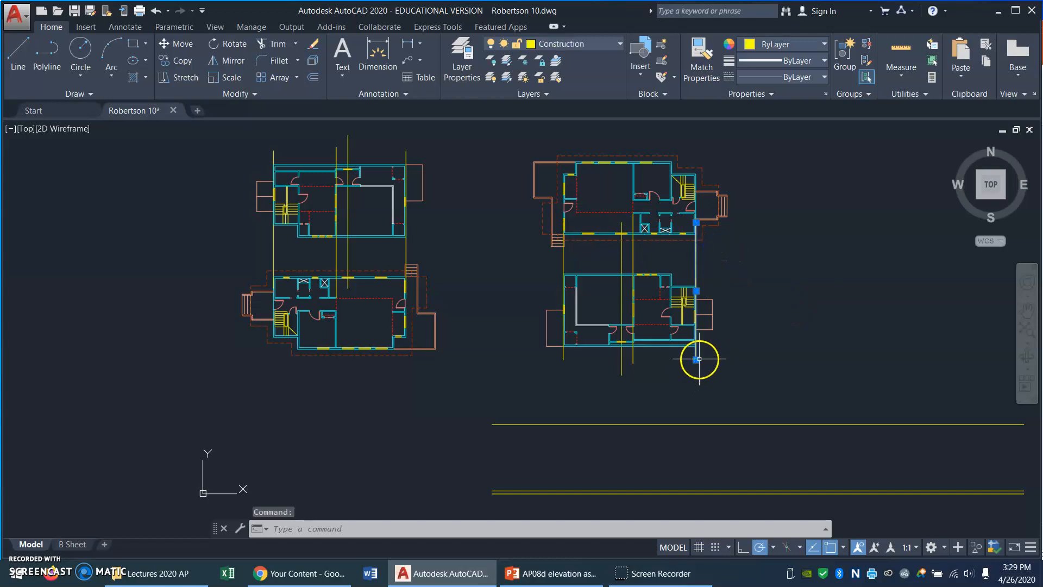
Stretch the easternmost construction line of the rotated plans straight down past the lowest horizontal height line
{"action": "left_click", "coordinate": [696, 359]}
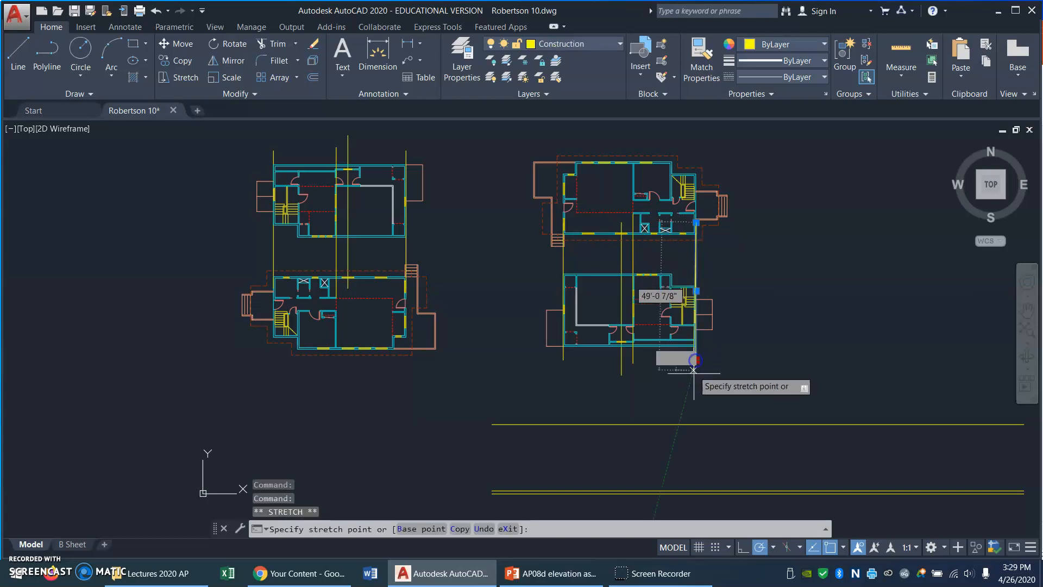
{"action": "left_click", "coordinate": [696, 507]}
{"action": "type", "text": "ro"}
{"action": "key", "text": "Return"}
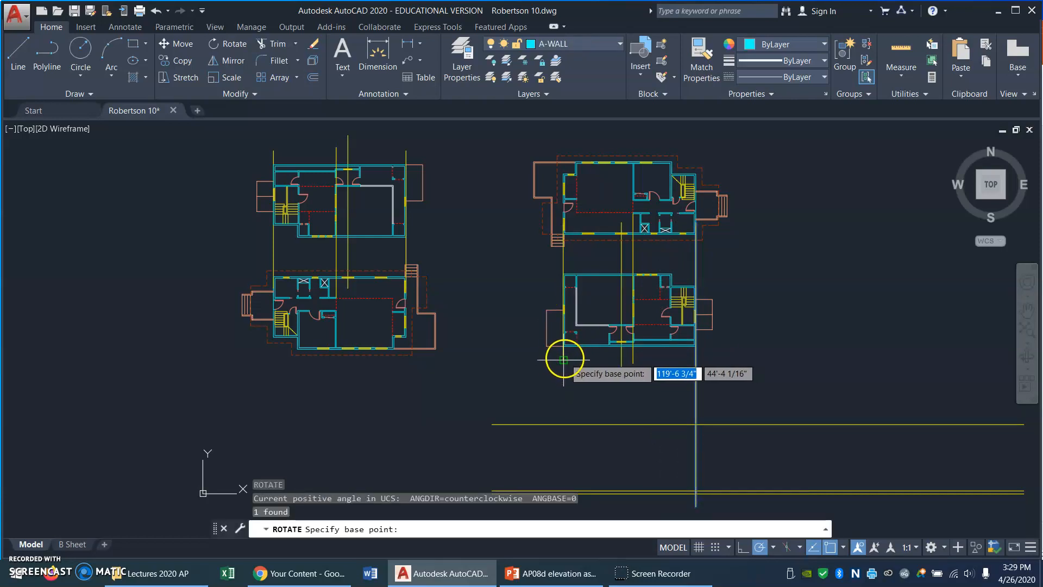
{"action": "key", "text": "Escape"}
{"action": "key", "text": "Escape"}
Stretch the westernmost construction line of the rotated plans down past the height lines, level with the end of the east one
{"action": "left_click", "coordinate": [563, 359]}
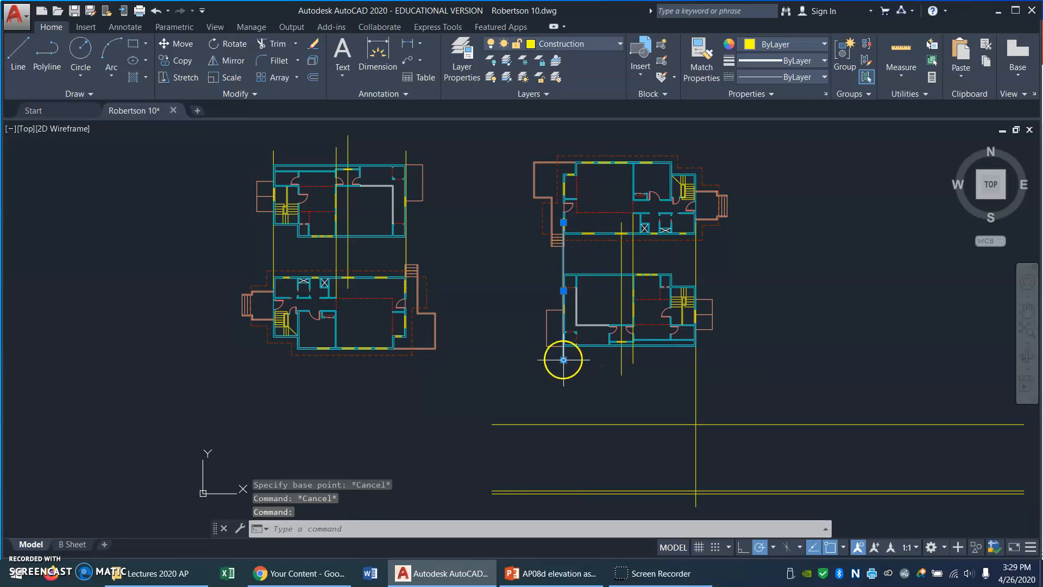
{"action": "left_click", "coordinate": [563, 359]}
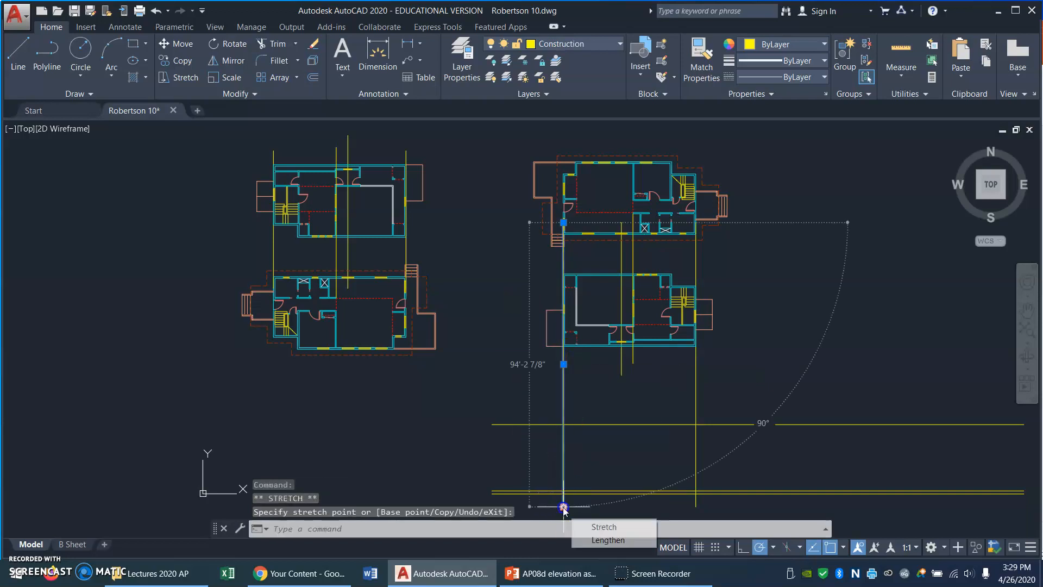
{"action": "left_click", "coordinate": [563, 507]}
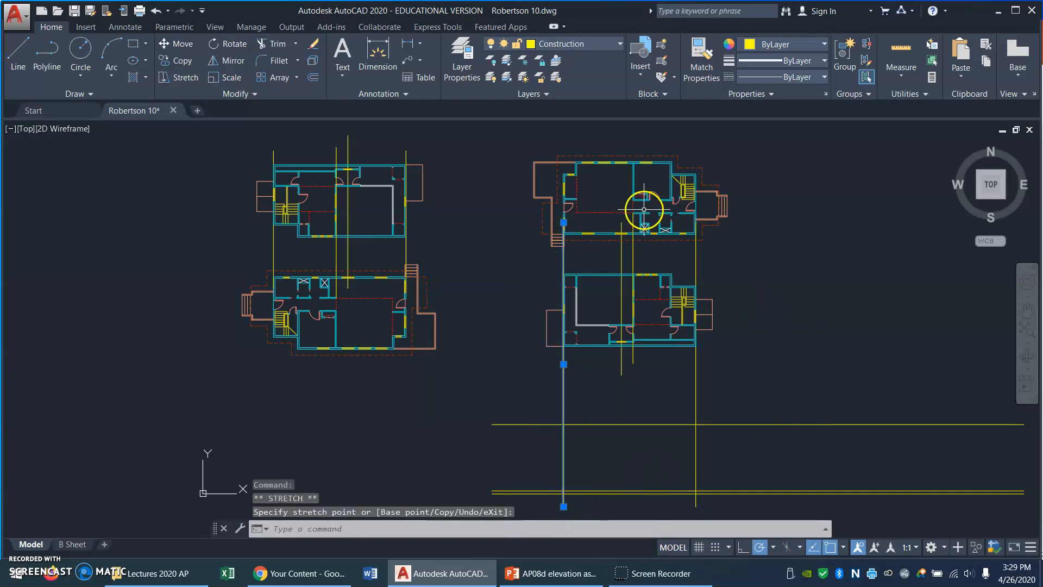
{"action": "key", "text": "Escape"}
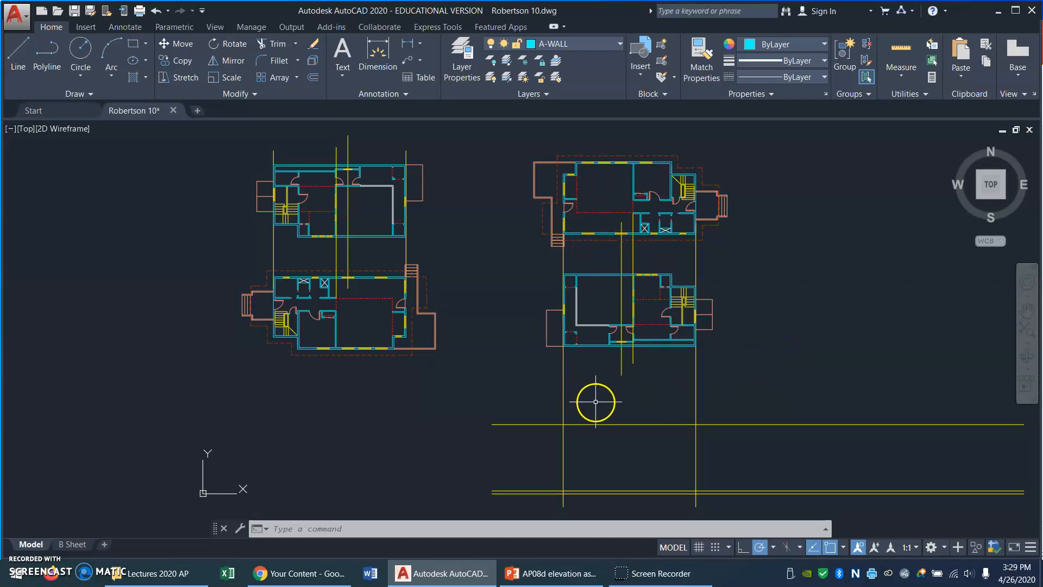
Draw a vertical line from the west deck's outer corner on the rotated lower floor plan down past the height lines
{"action": "type", "text": "l"}
{"action": "key", "text": "Return"}
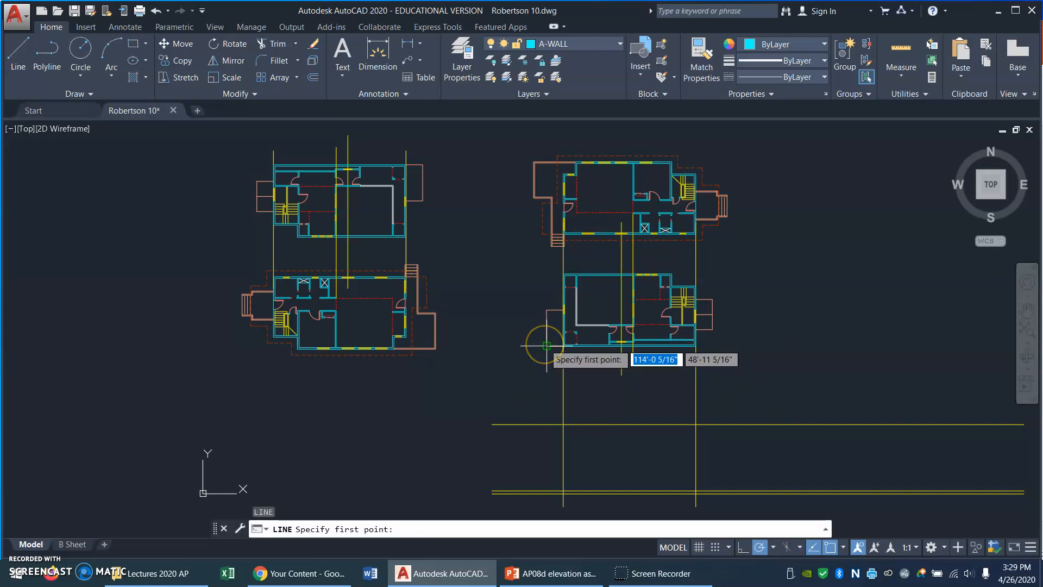
{"action": "left_click", "coordinate": [534, 197]}
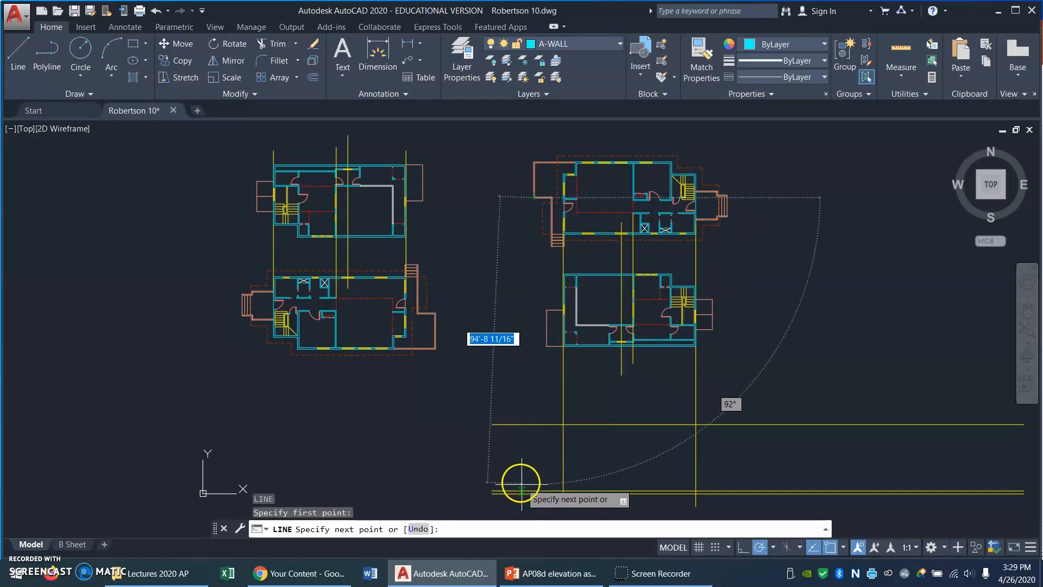
{"action": "left_click", "coordinate": [535, 512]}
{"action": "key", "text": "Return"}
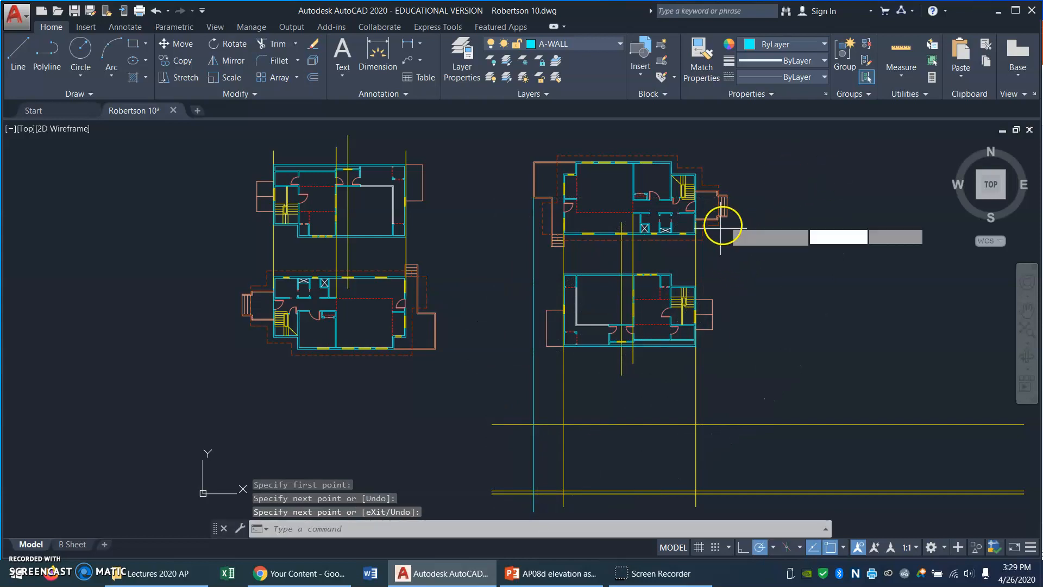
Draw a vertical line from the east porch's outer corner on the rotated lower floor plan down past the height lines
{"action": "key", "text": "Return"}
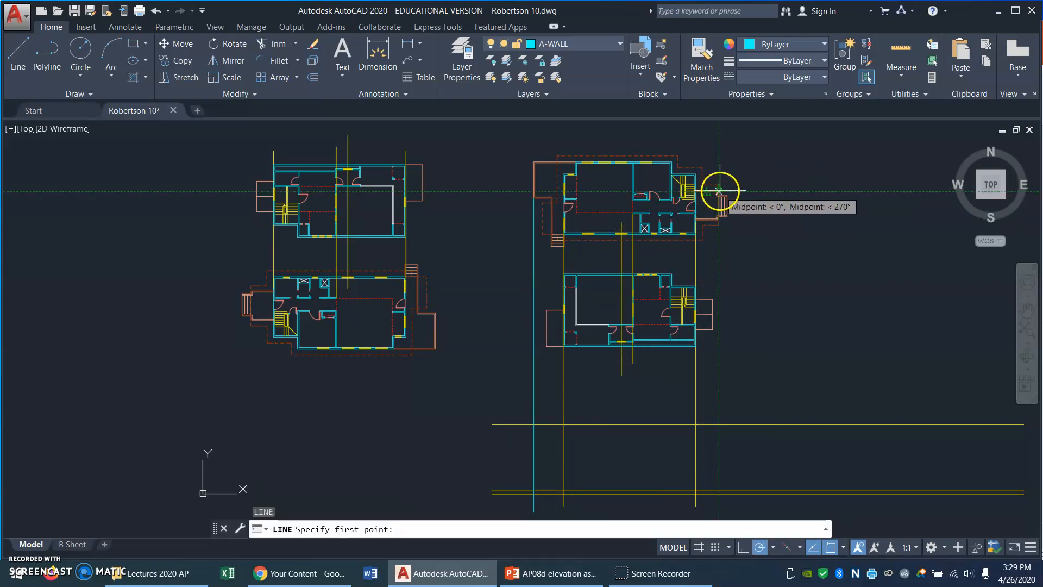
{"action": "left_click", "coordinate": [719, 190]}
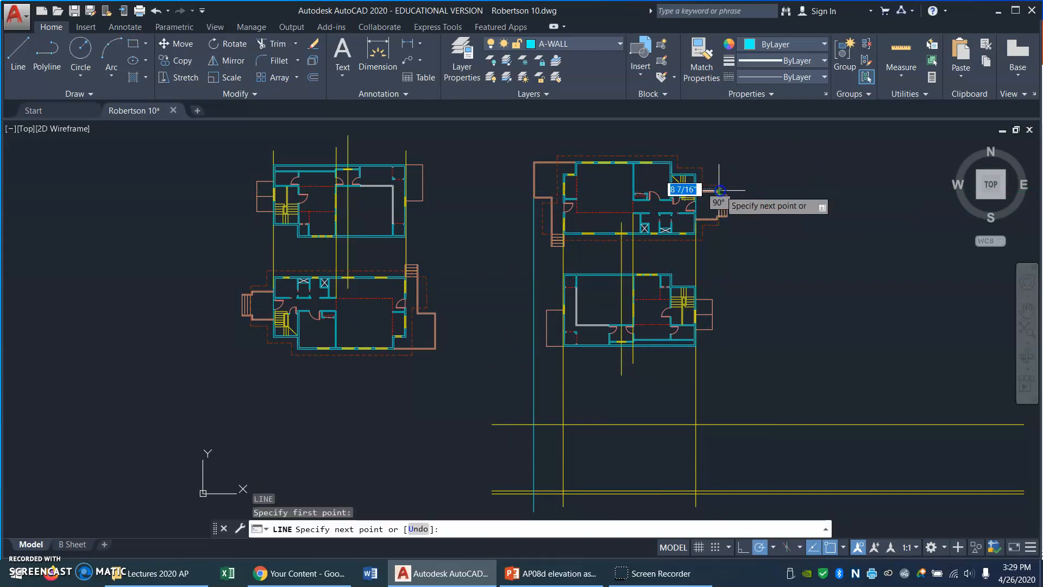
{"action": "left_click", "coordinate": [719, 511]}
{"action": "key", "text": "Return"}
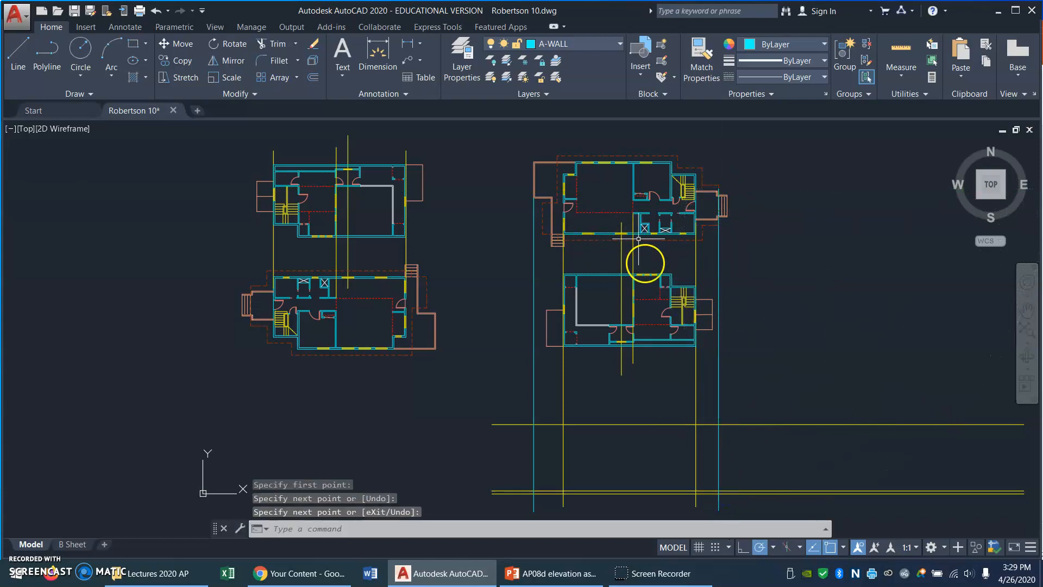
Examine the rotated floor plans and their projection lines up close, and restore the previous view
{"action": "type", "text": "z"}
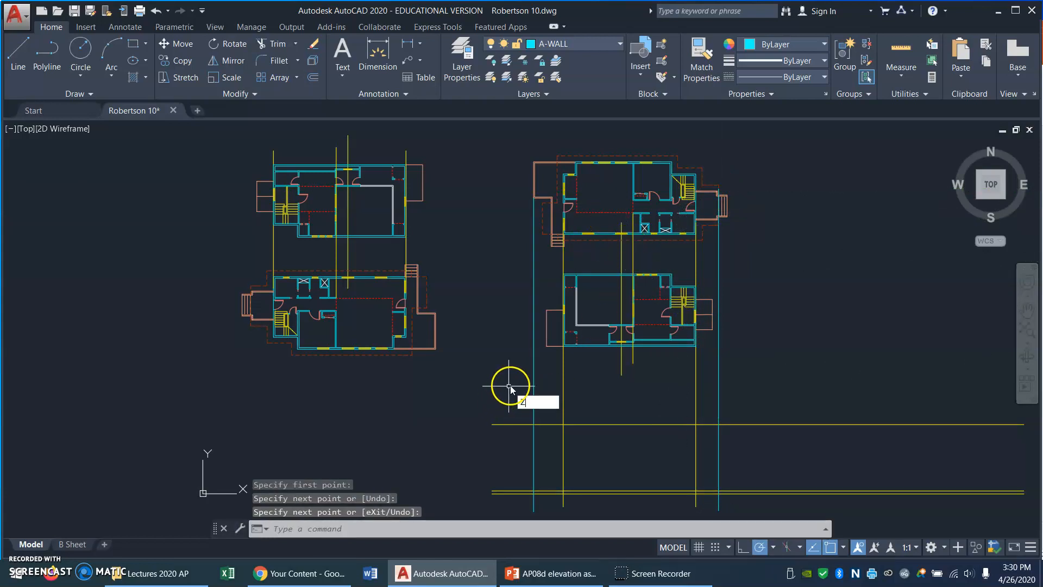
{"action": "key", "text": "Return"}
{"action": "left_click", "coordinate": [489, 374]}
{"action": "left_click", "coordinate": [810, 140]}
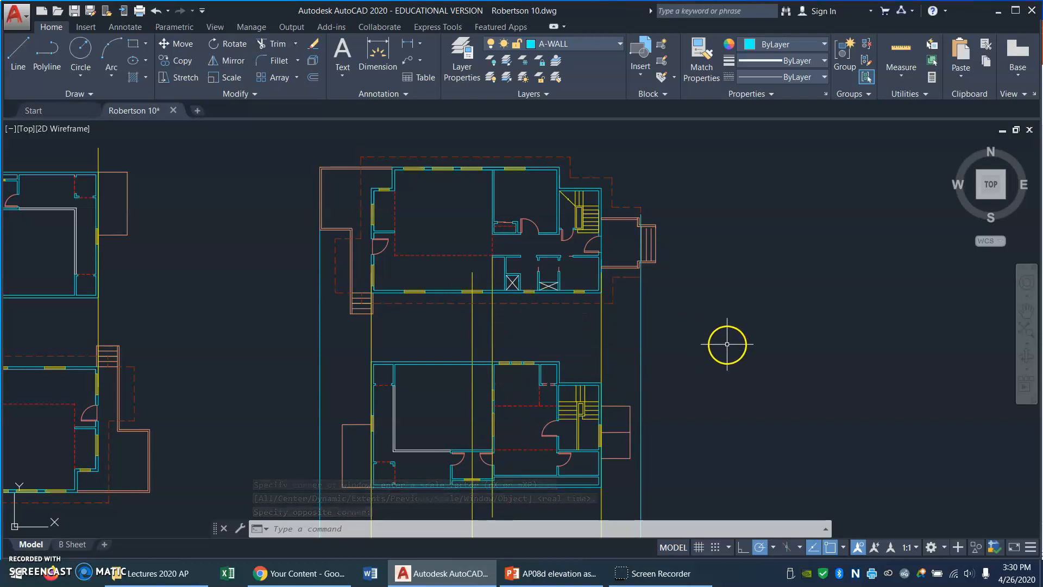
{"action": "key", "text": "Return"}
{"action": "type", "text": "p"}
{"action": "key", "text": "Return"}
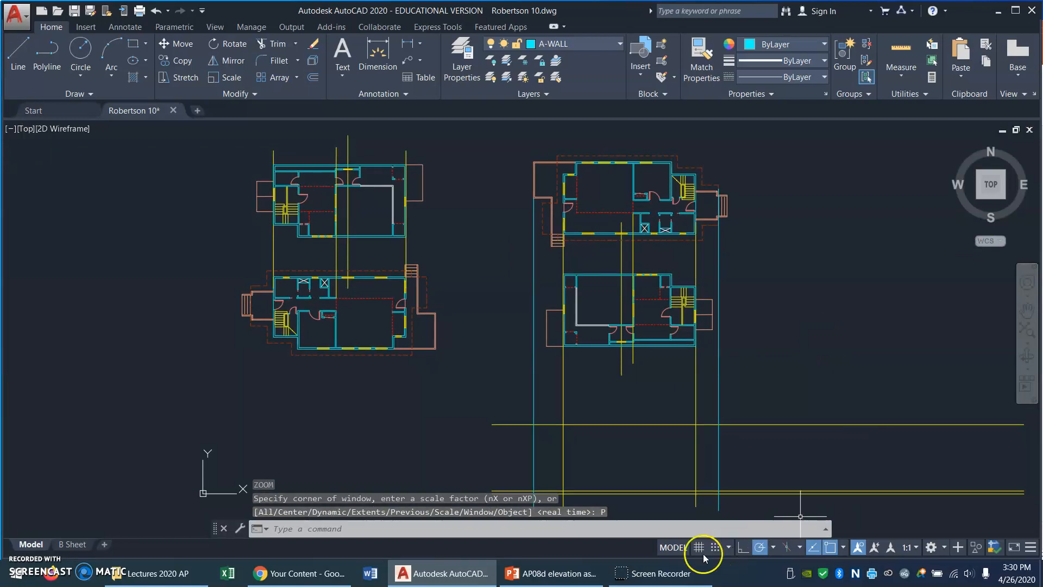
Switch to the elevation assignment in PowerPoint and consult the north elevation slide
{"action": "left_click", "coordinate": [560, 577]}
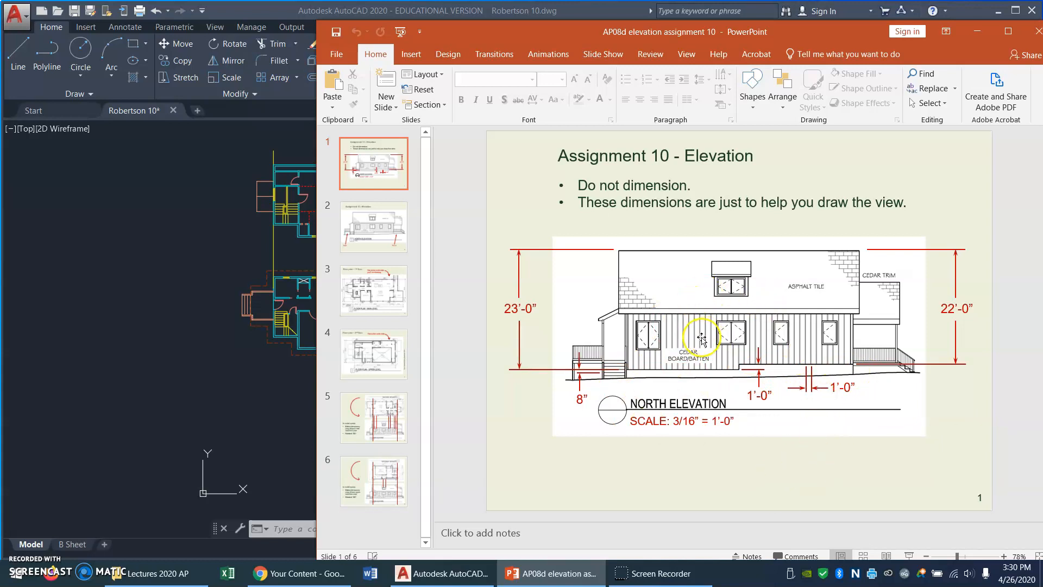
Switch to AutoCAD's B Sheet layout and reposition the viewport's model view so the elevation guide lines sit above the North Elevation title
{"action": "left_click", "coordinate": [191, 408]}
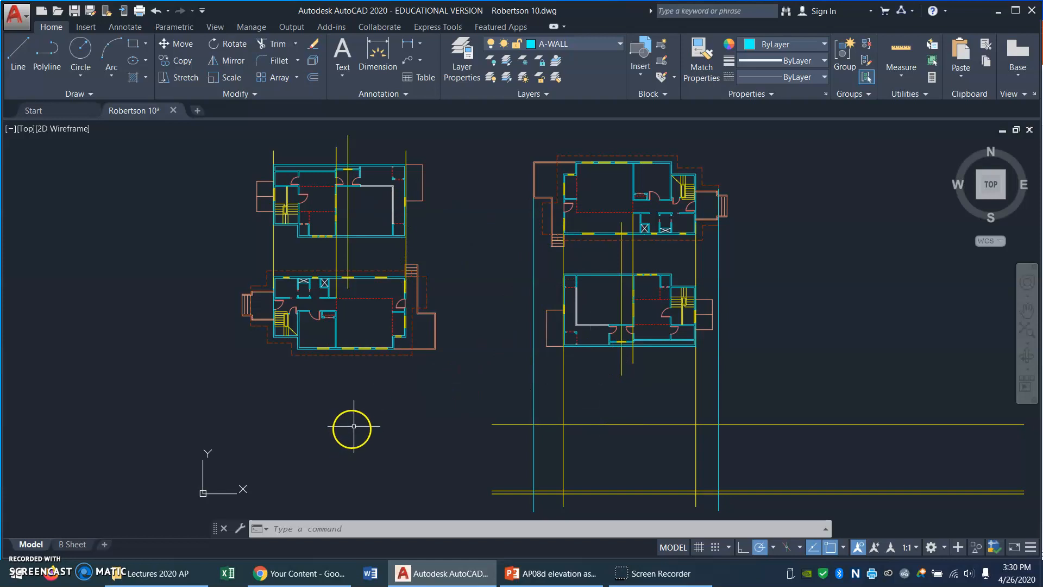
{"action": "left_click", "coordinate": [76, 544]}
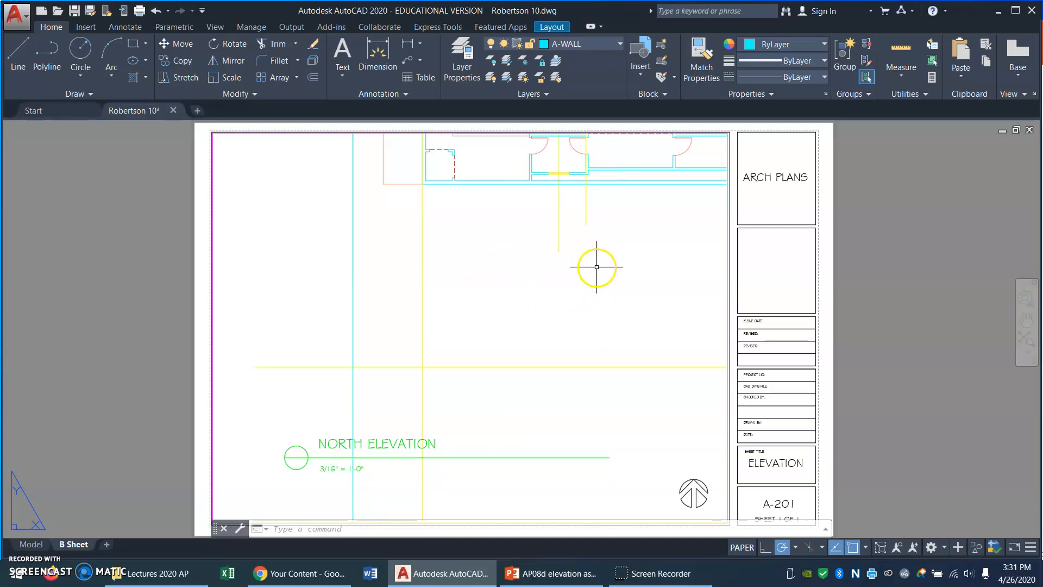
{"action": "double_click", "coordinate": [596, 267]}
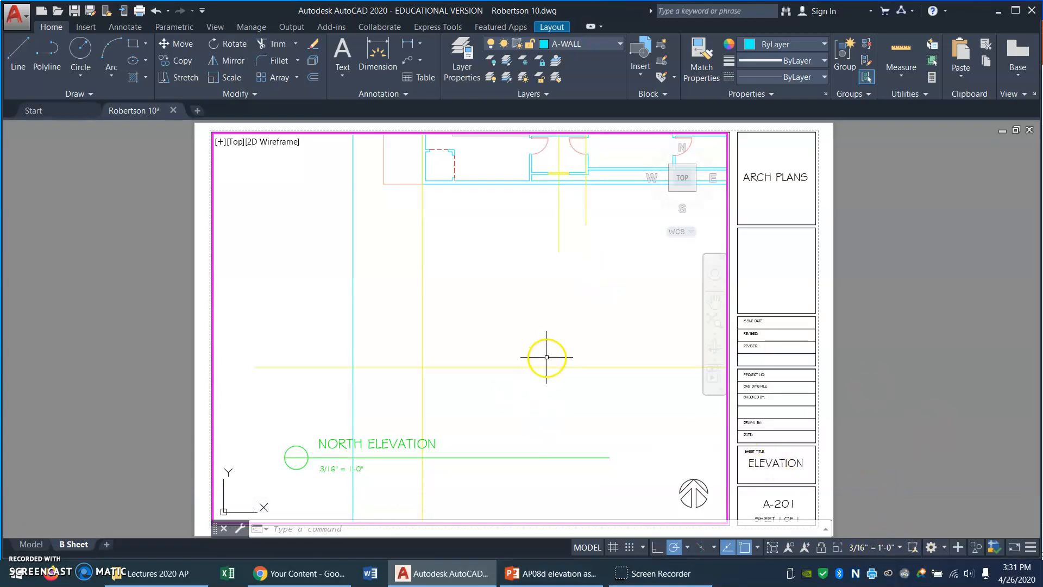
{"action": "key", "text": "Return"}
{"action": "mouse_move", "coordinate": [622, 280]}
{"action": "left_mouse_down"}
{"action": "mouse_move", "coordinate": [349, 275]}
{"action": "mouse_move", "coordinate": [269, 261]}
{"action": "left_mouse_up"}
{"action": "mouse_move", "coordinate": [721, 400]}
{"action": "left_mouse_down"}
{"action": "mouse_move", "coordinate": [621, 412]}
{"action": "mouse_move", "coordinate": [634, 344]}
{"action": "left_mouse_up"}
{"action": "mouse_move", "coordinate": [617, 304]}
{"action": "left_mouse_down"}
{"action": "mouse_move", "coordinate": [593, 302]}
{"action": "mouse_move", "coordinate": [571, 320]}
{"action": "mouse_move", "coordinate": [659, 331]}
{"action": "mouse_move", "coordinate": [284, 319]}
{"action": "mouse_move", "coordinate": [422, 331]}
{"action": "mouse_move", "coordinate": [616, 290]}
{"action": "left_mouse_up"}
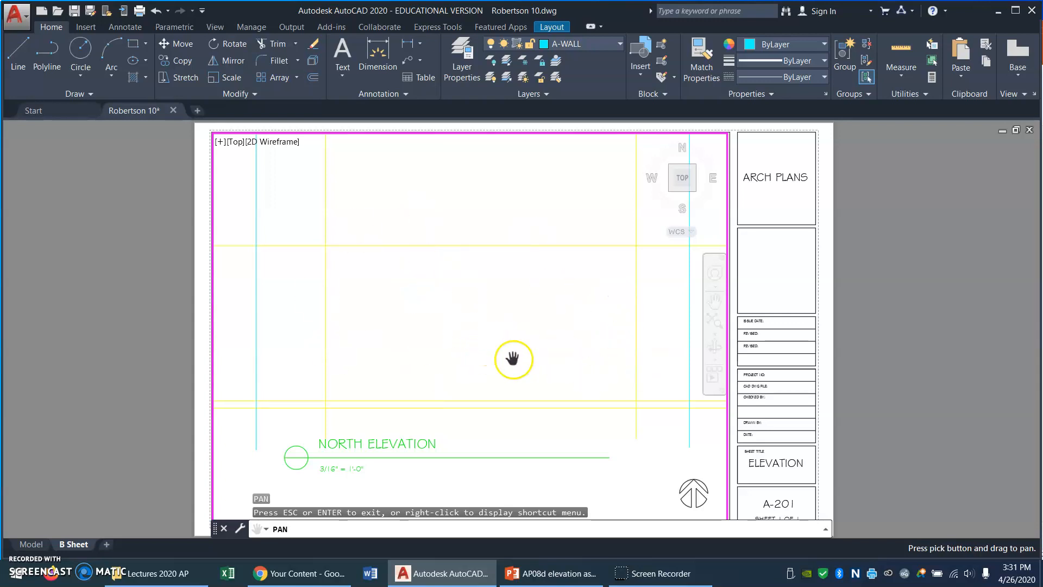
{"action": "key", "text": "Escape"}
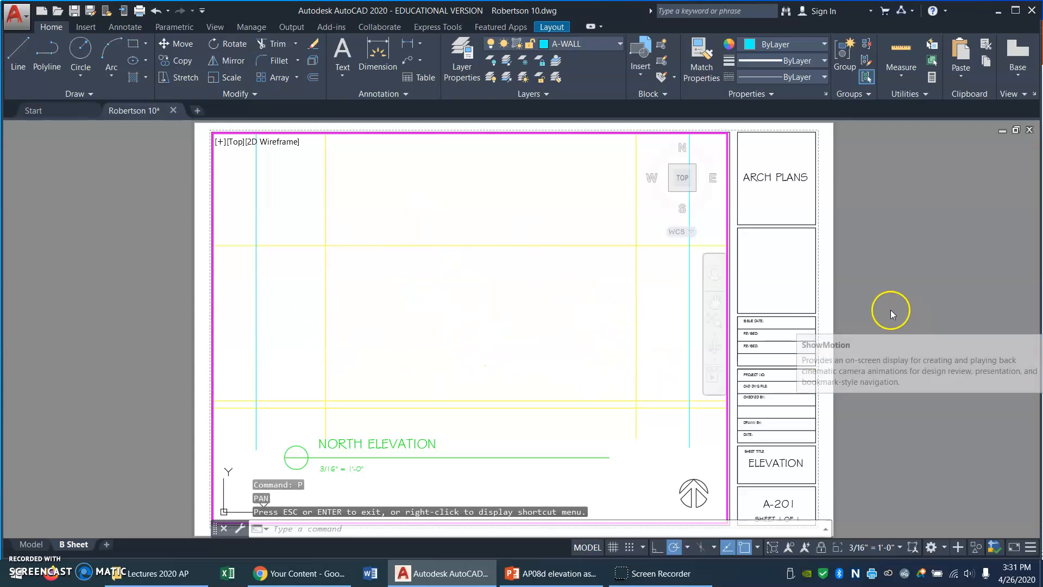
{"action": "double_click", "coordinate": [891, 308]}
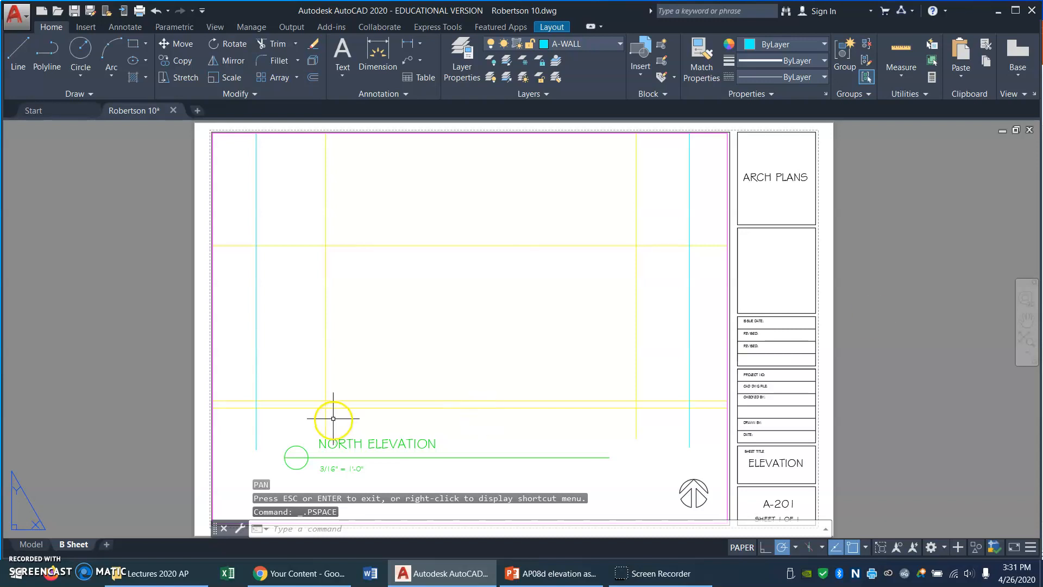
Examine the North Elevation drawing title and its scale note up close, and restore the previous view
{"action": "type", "text": "z"}
{"action": "key", "text": "Return"}
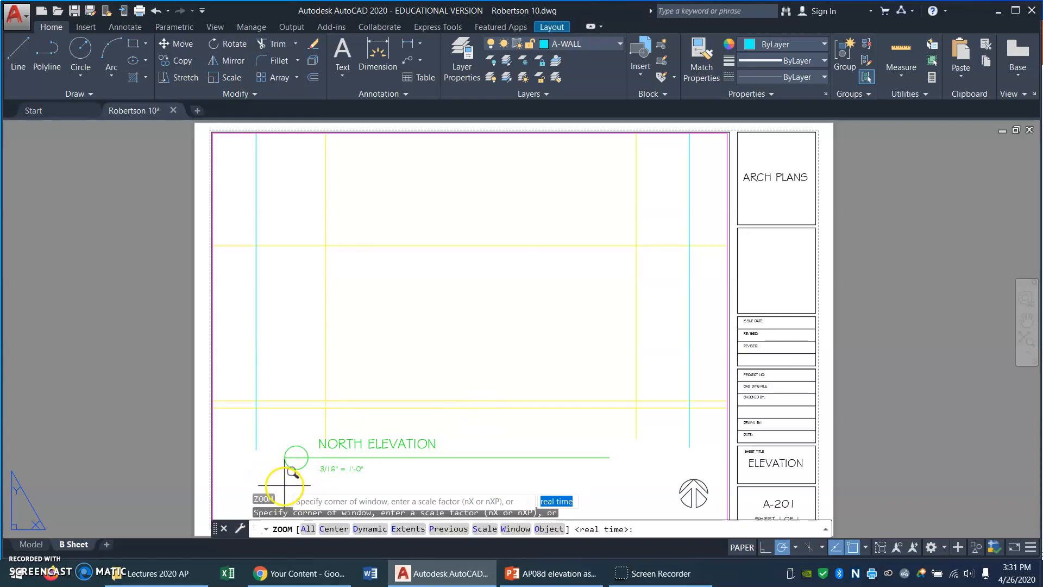
{"action": "left_click", "coordinate": [281, 490]}
{"action": "left_click", "coordinate": [464, 411]}
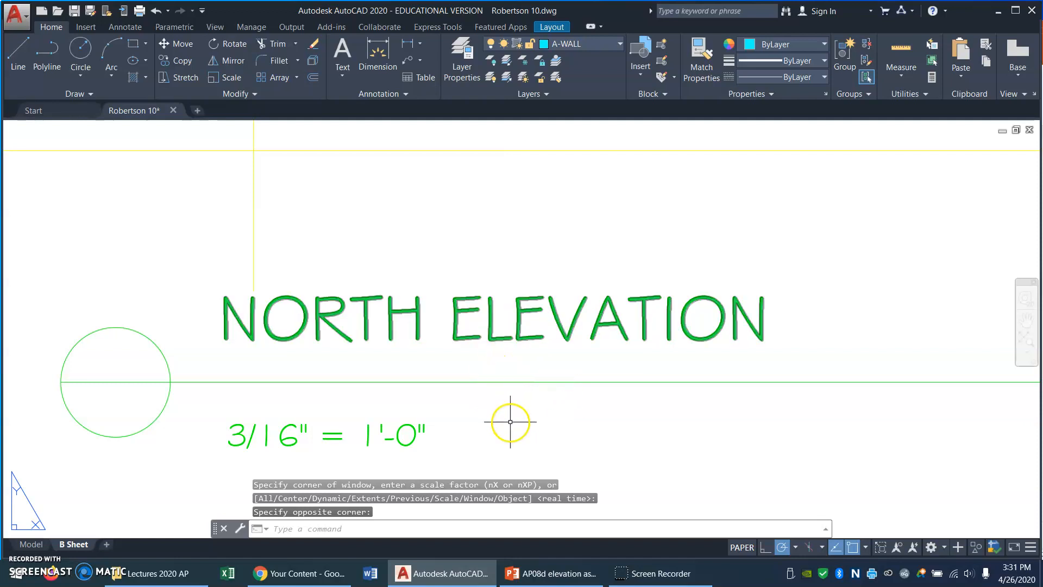
{"action": "type", "text": "z"}
{"action": "key", "text": "Return"}
{"action": "type", "text": "p"}
{"action": "key", "text": "Return"}
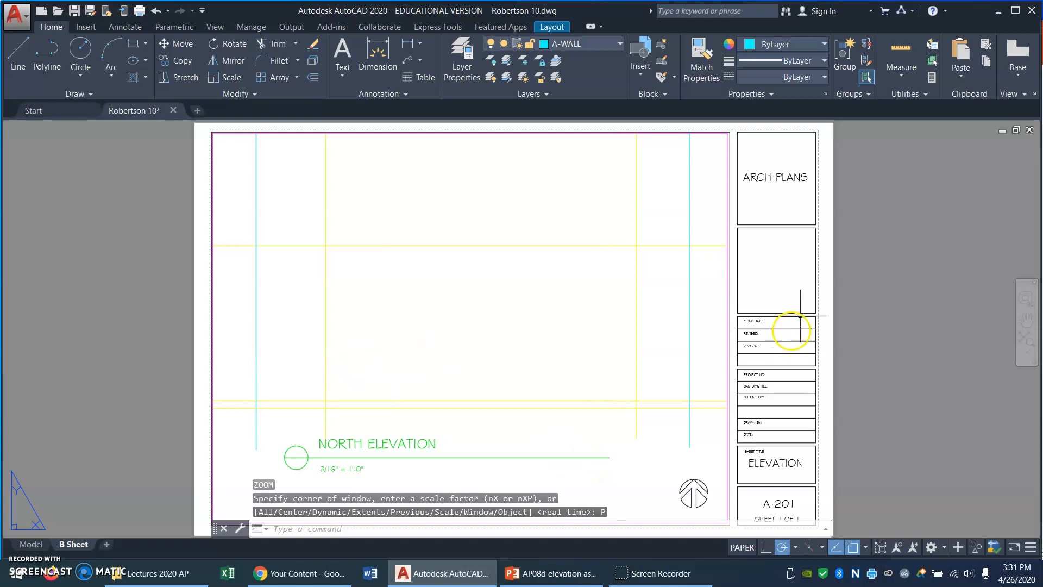
Examine the north arrow, sheet title and sheet number in the title block up close, and return to the full sheet view
{"action": "type", "text": "p"}
{"action": "key", "text": "Return"}
{"action": "left_click_drag", "start_coordinate": [885, 426], "coordinate": [882, 340]}
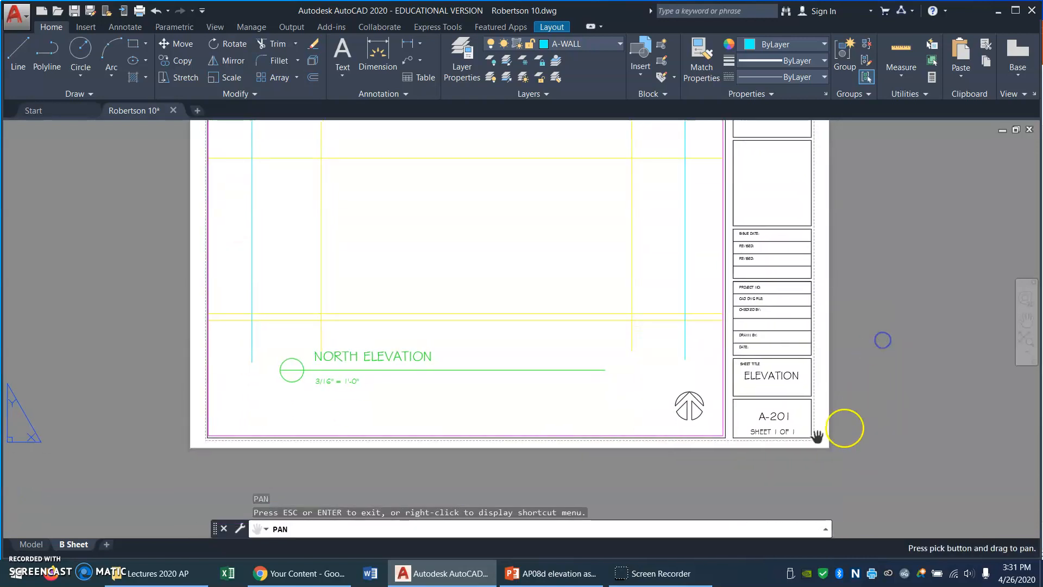
{"action": "key", "text": "Escape"}
{"action": "type", "text": "z"}
{"action": "key", "text": "Return"}
{"action": "left_click", "coordinate": [602, 484]}
{"action": "left_click", "coordinate": [885, 298]}
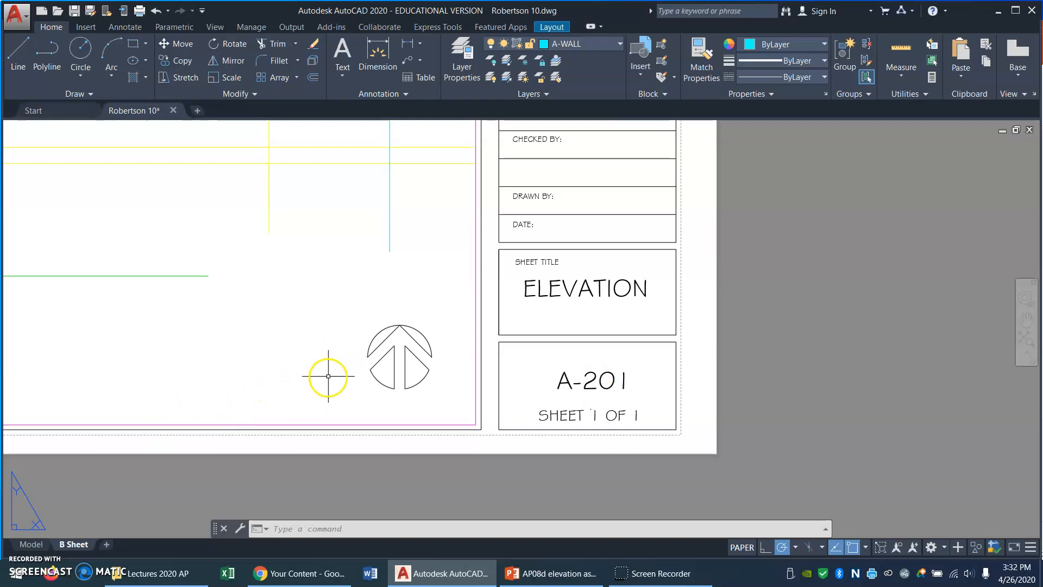
{"action": "type", "text": "z"}
{"action": "key", "text": "Return"}
{"action": "type", "text": "a"}
{"action": "key", "text": "Return"}
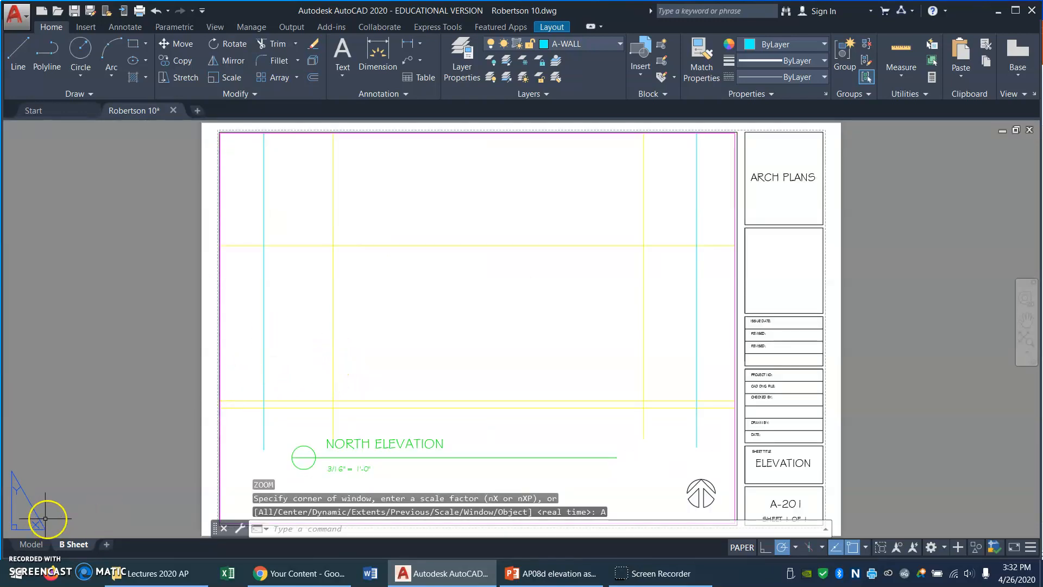